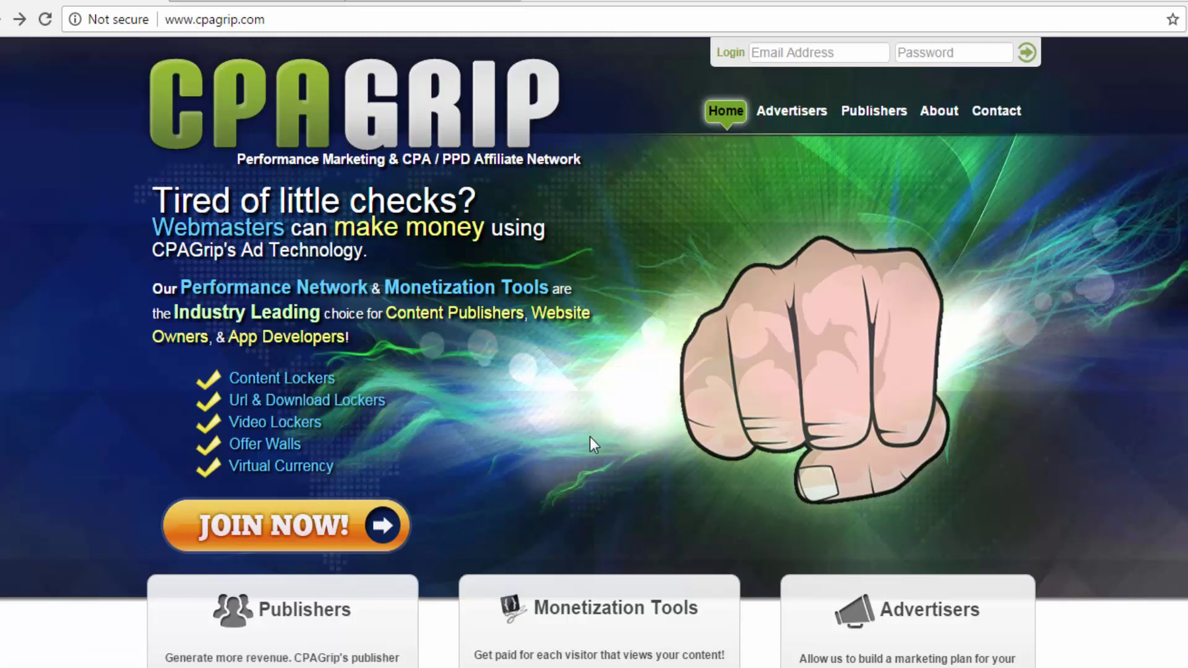
Go from the CPAGrip home page via Publishers to the Join CPAGrip publisher registration form.
click(280, 531)
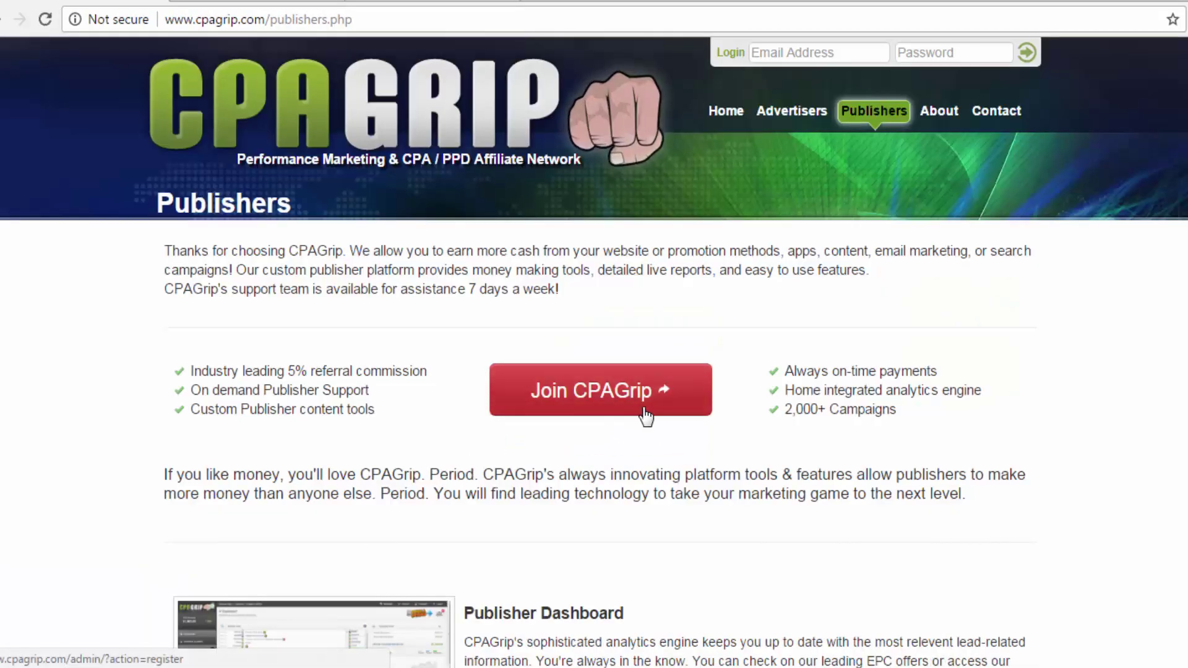
click(621, 401)
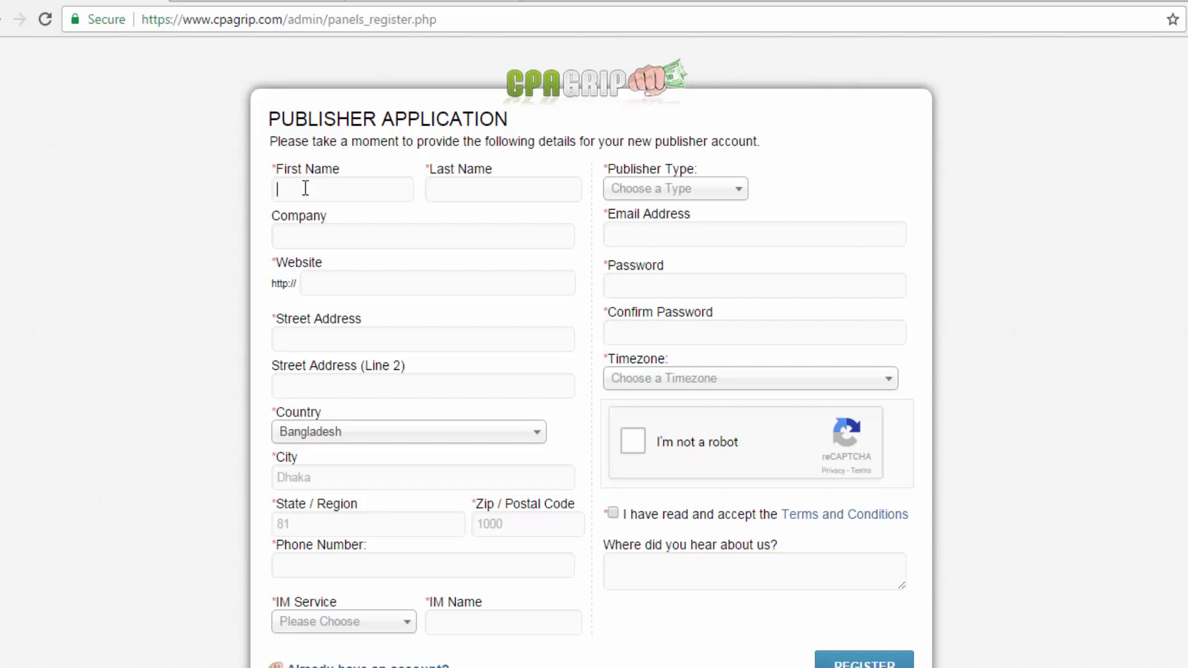
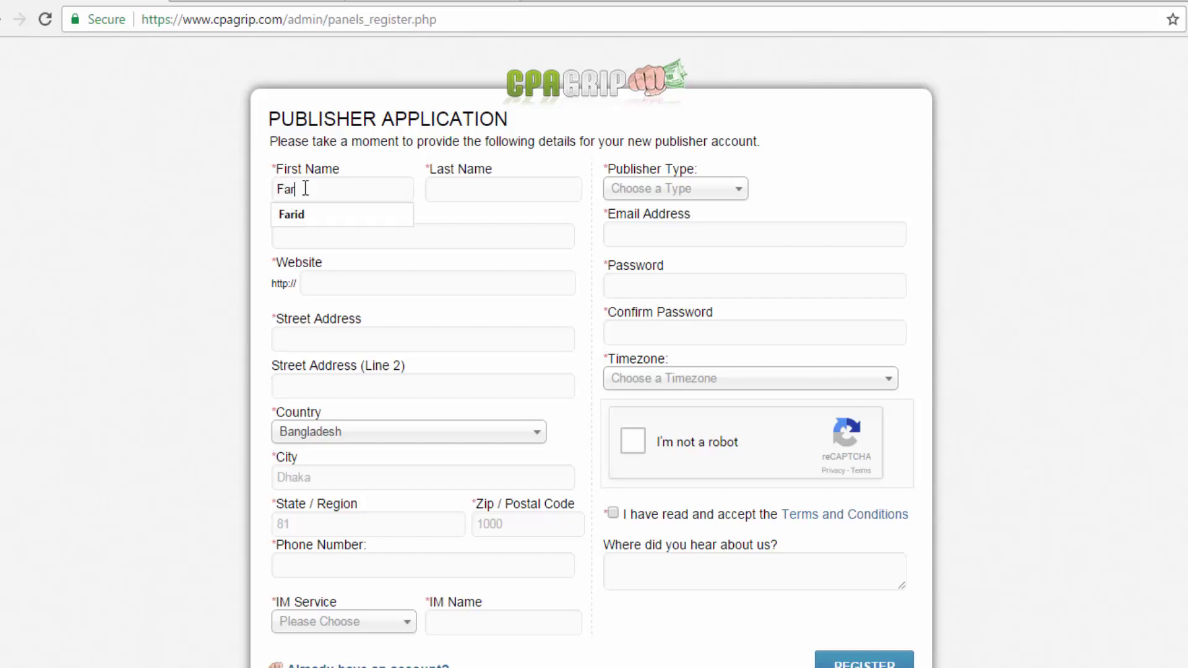
Enter the applicant's first and last name, accepting Chrome's autofill suggestions.
click(300, 214)
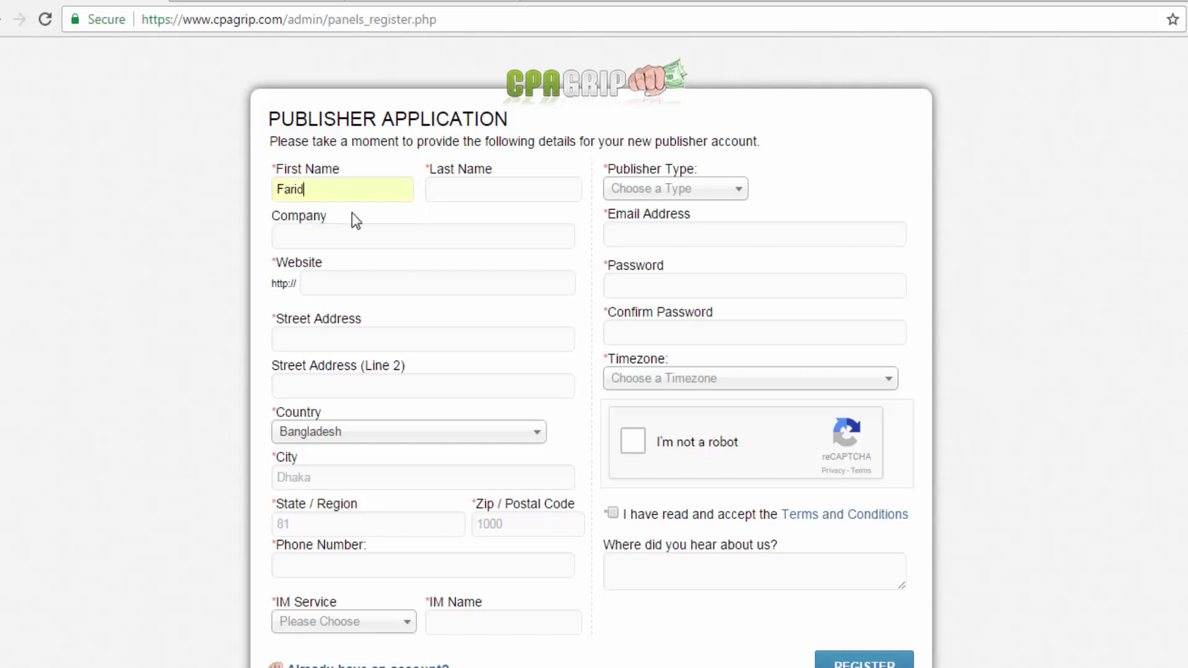
click(482, 189)
text(H)
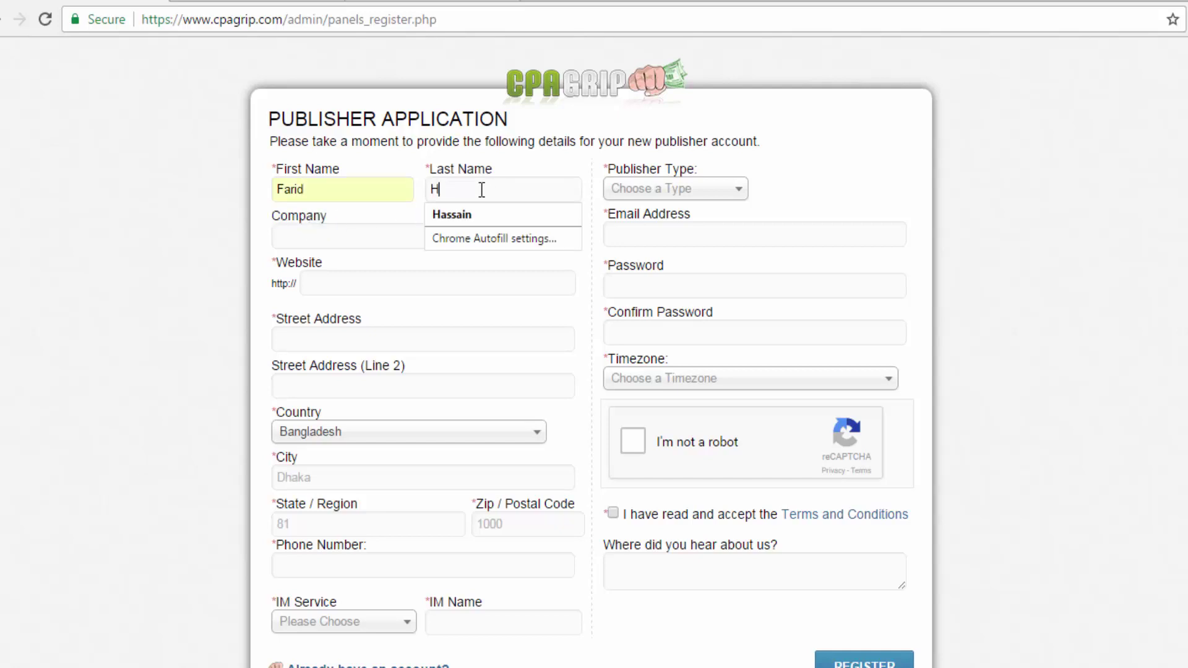
text(ass)
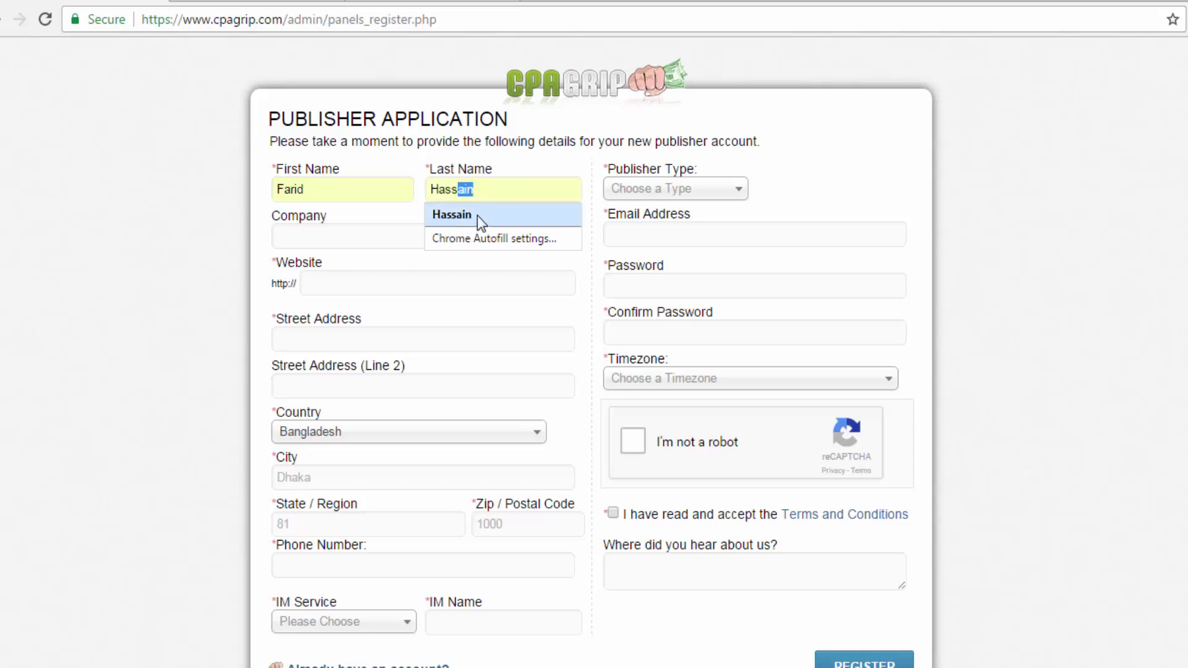
click(477, 215)
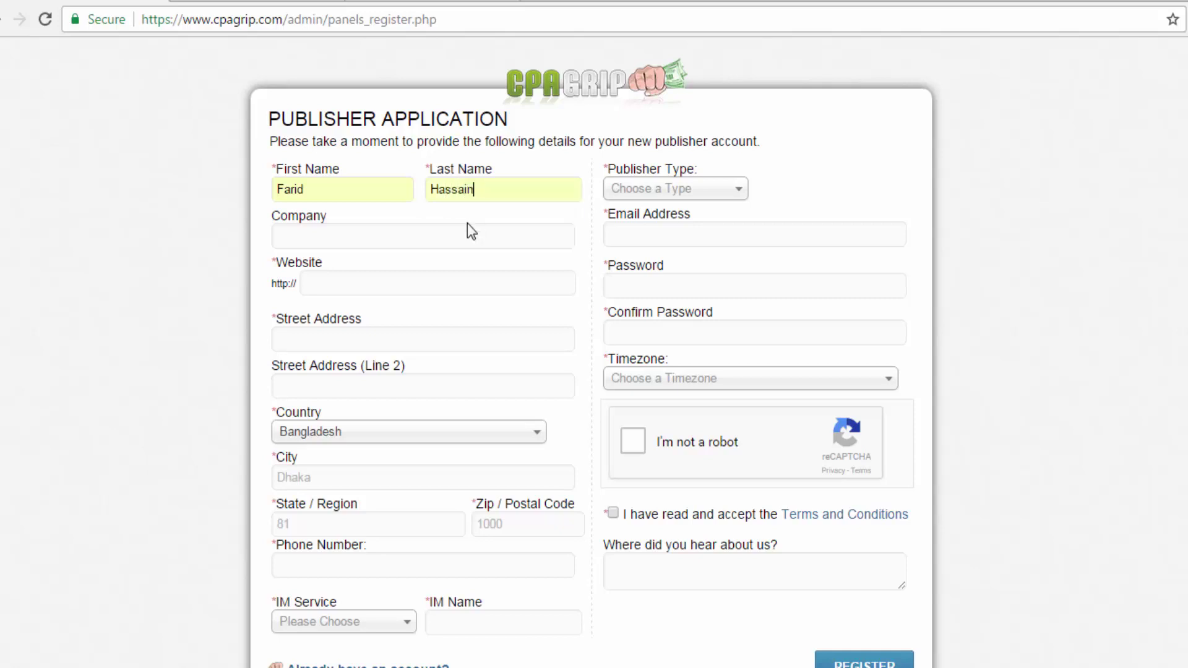
click(313, 232)
Copy the Global Health News 24 blog's address from Blogger and paste it into Website.
click(242, 2)
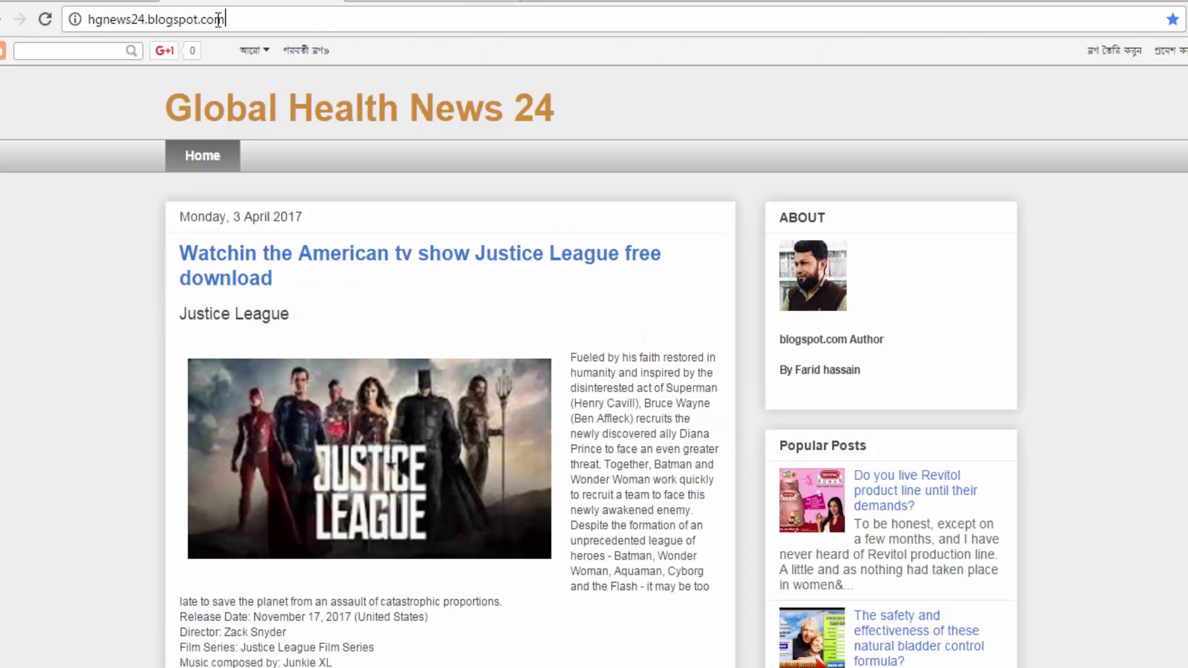
drag(224, 20, 80, 22)
right_click(149, 20)
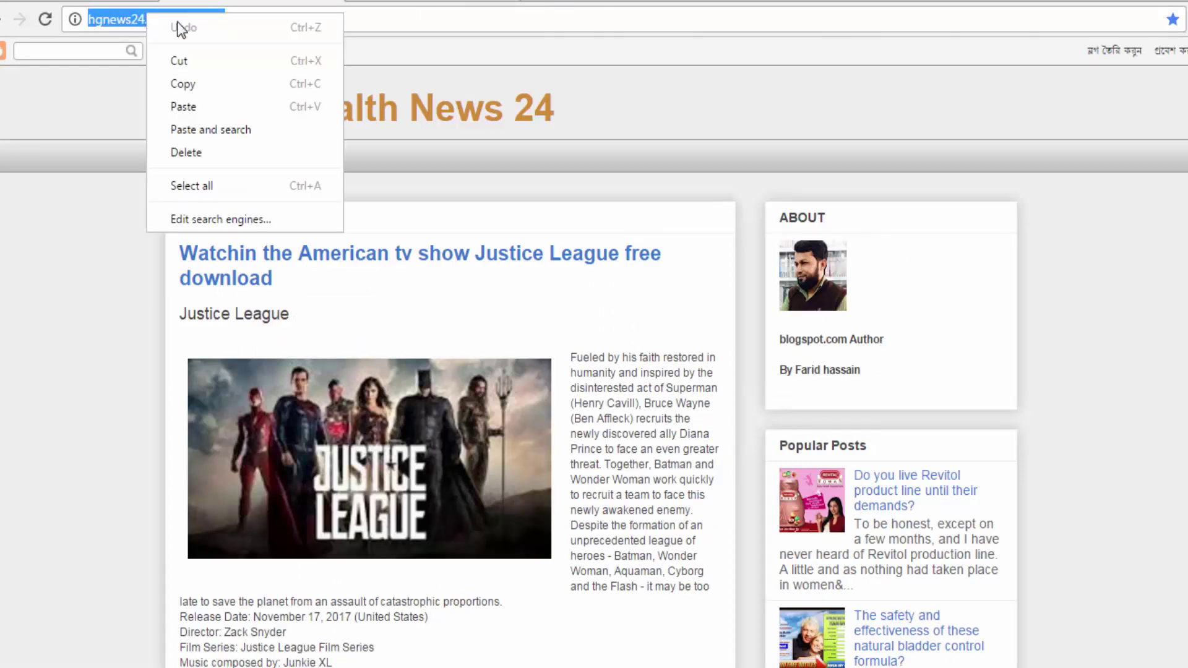
click(195, 83)
key(ctrl+Tab)
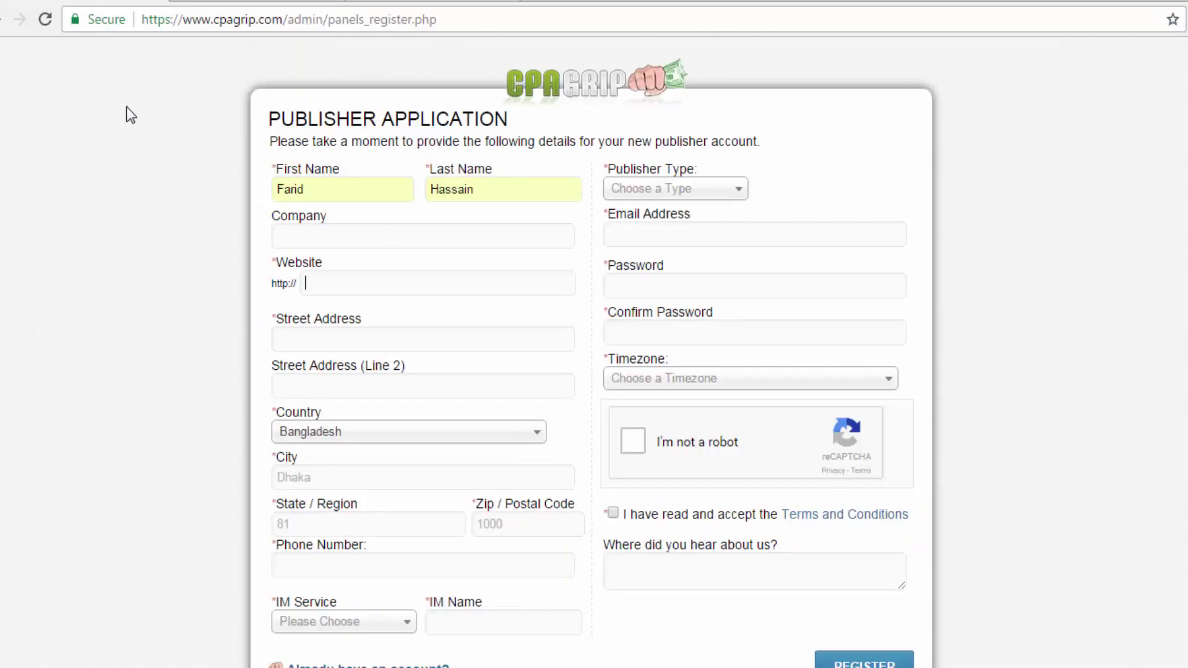
right_click(336, 282)
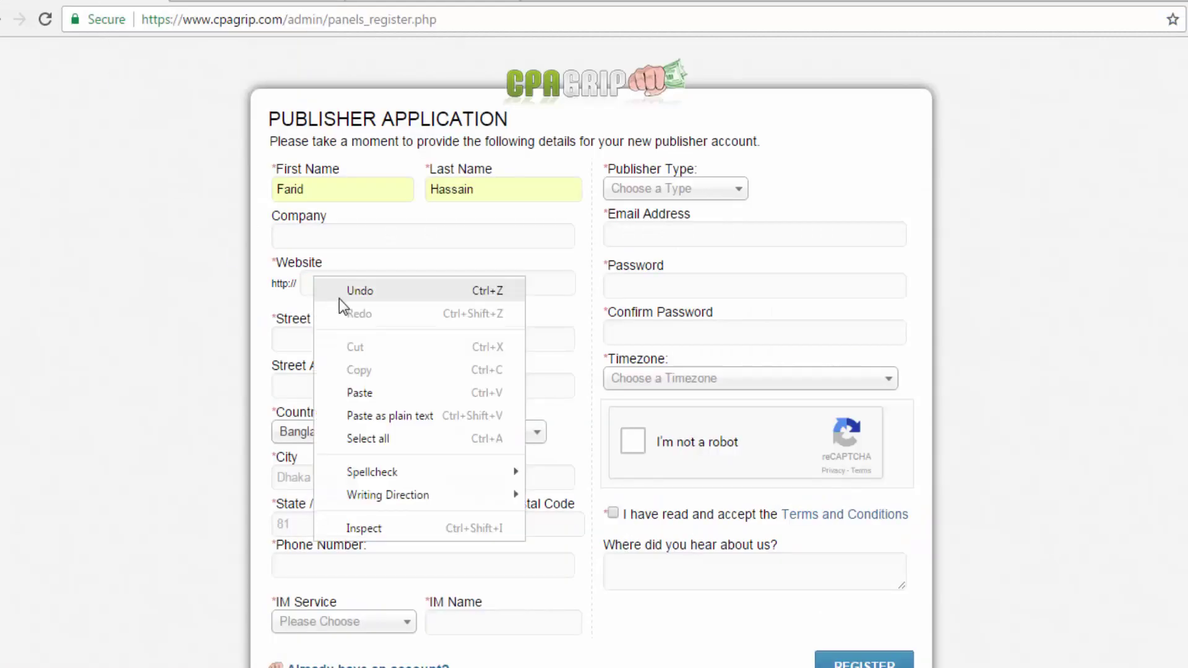
click(356, 393)
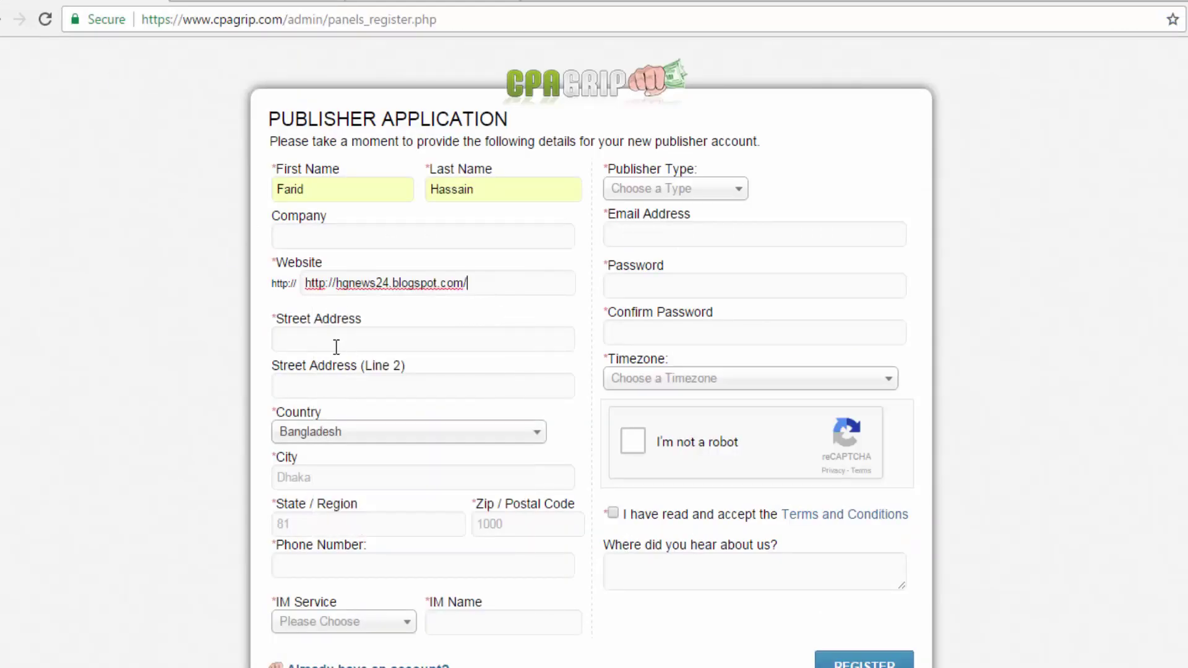
Type the applicant's full street address into Street Address, correcting the typos.
click(302, 339)
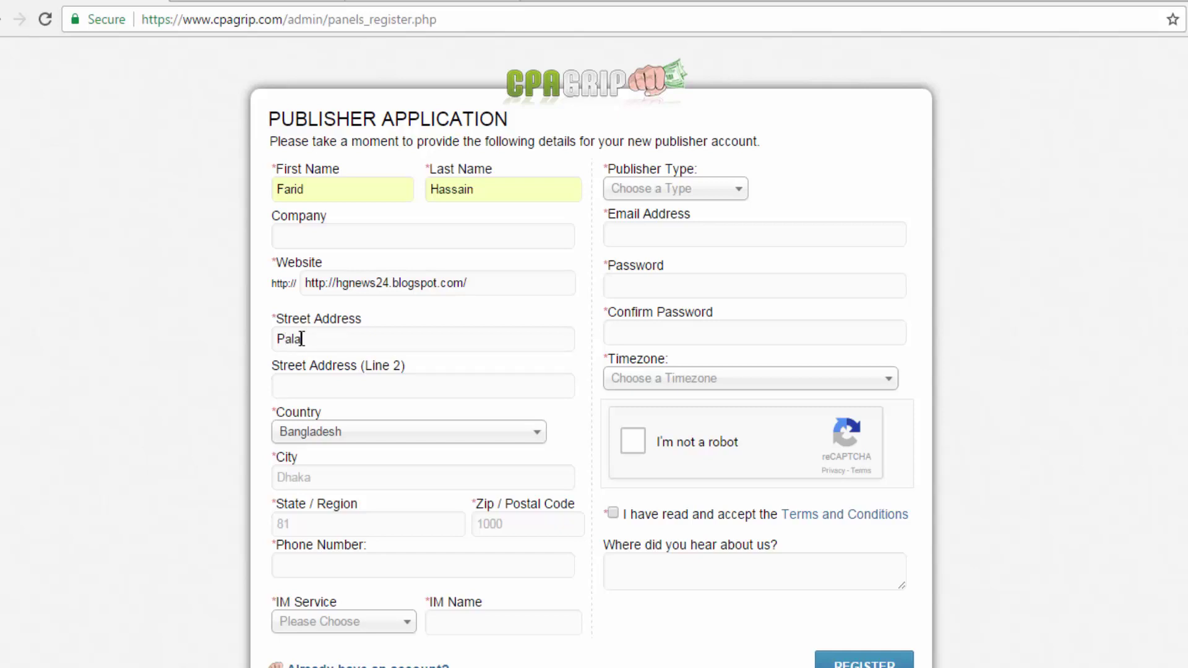
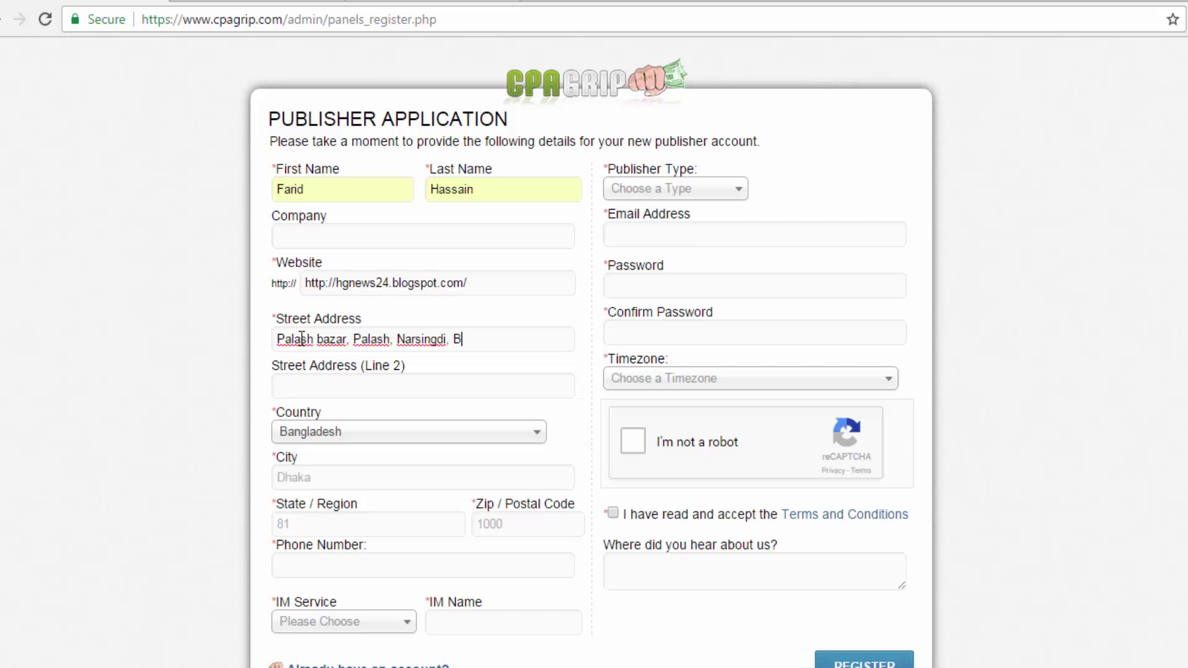
Fill in address line 2 and the city, using the suggested city entry.
click(355, 384)
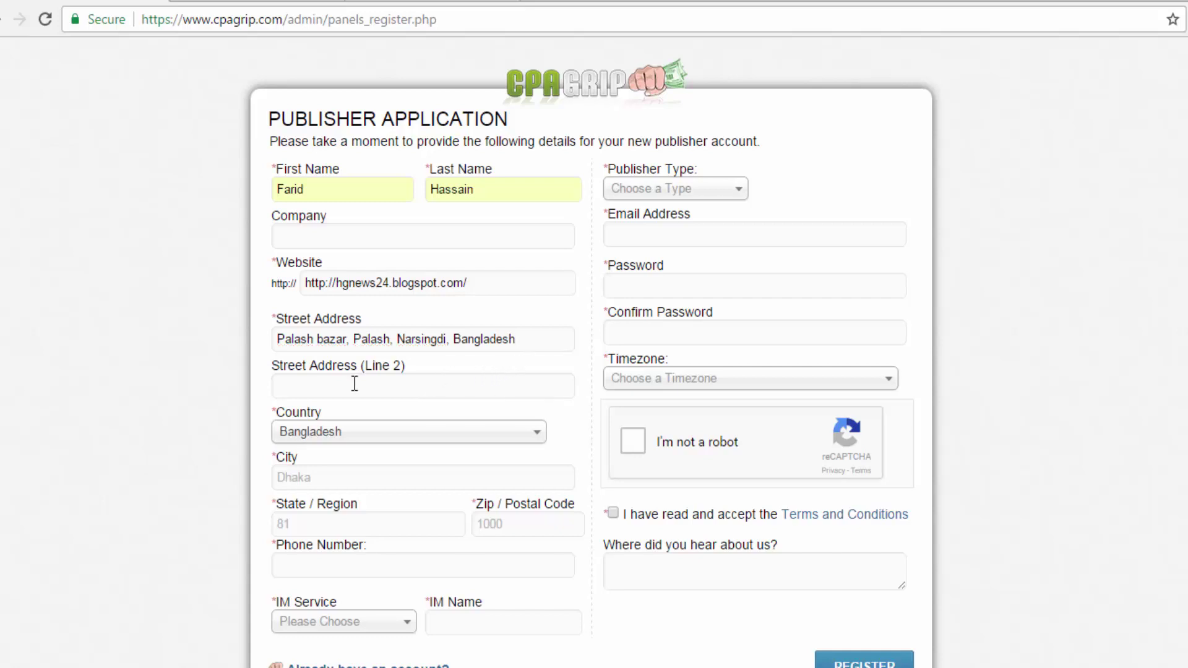
text(That)
text(Dhaka)
key(BackSpace)
key(BackSpace)
key(BackSpace)
key(BackSpace)
key(BackSpace)
text(Narsingdi)
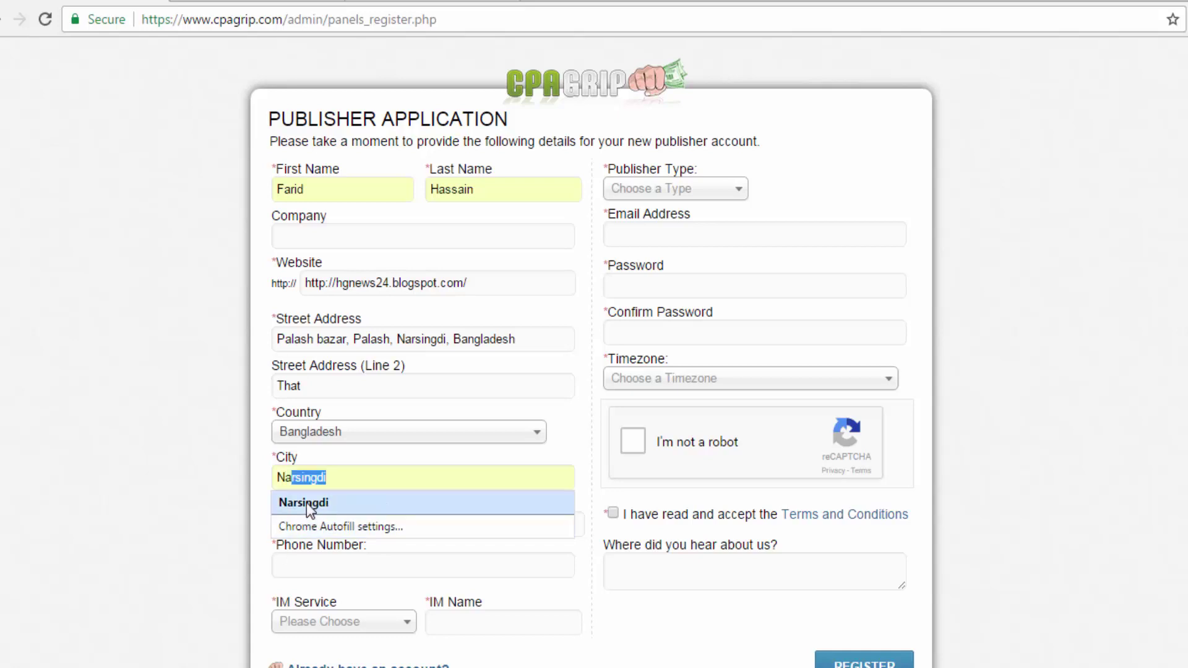
click(307, 502)
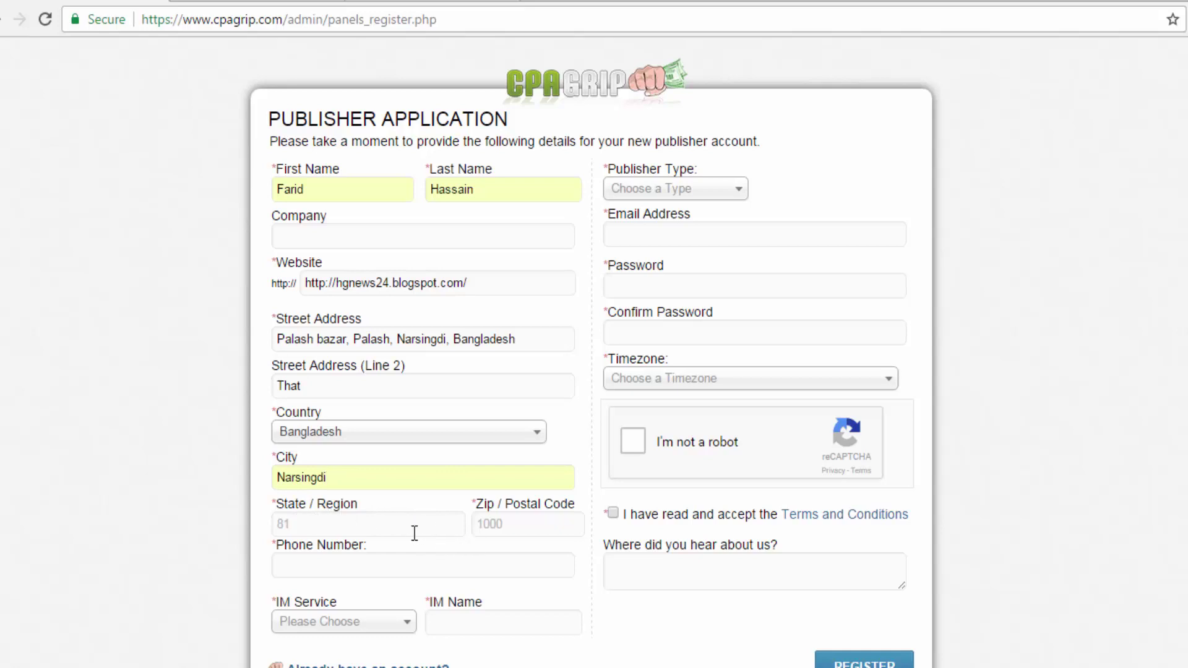
Enter the state/region, accept the suggested postal code, and add the phone number.
click(310, 524)
text(Palas)
text(h)
text(1)
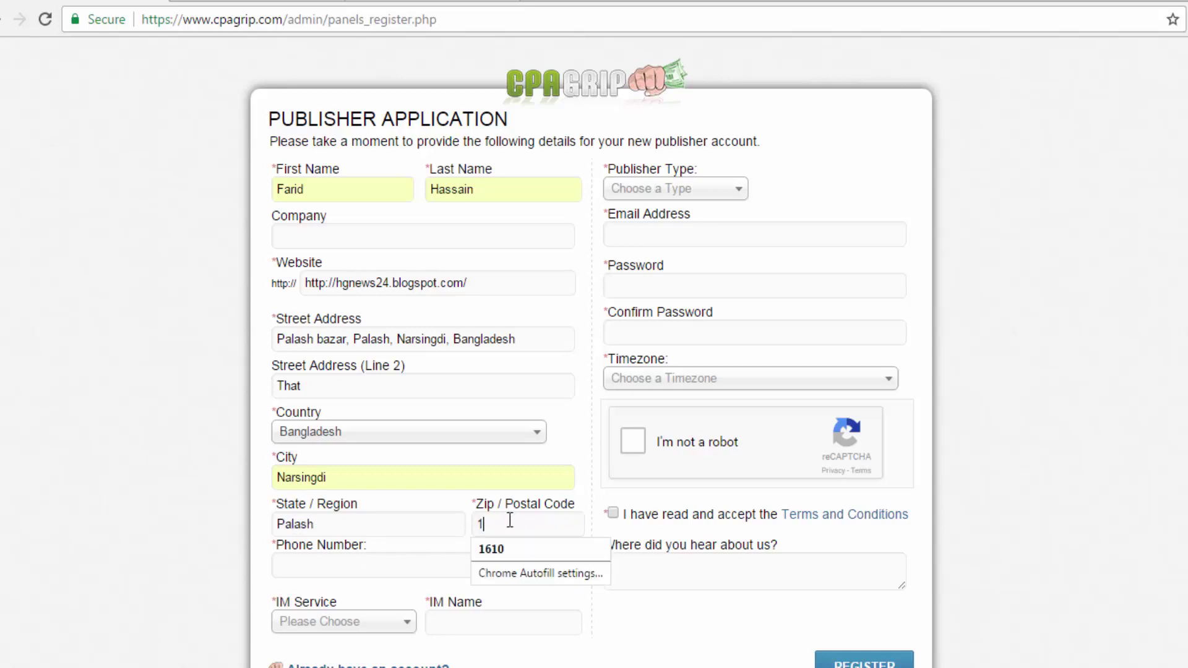
text(6)
click(514, 549)
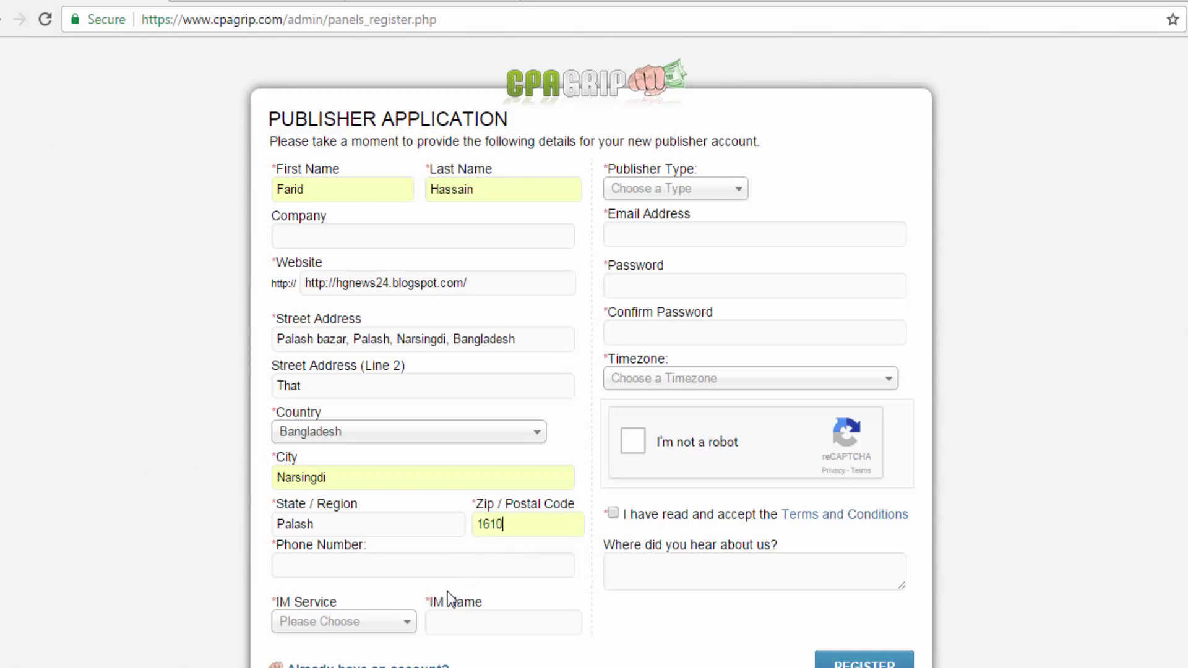
click(309, 557)
Set IM Service to Skype and enter the applicant's Skype username as IM Name.
scroll(572, 640, down, 2)
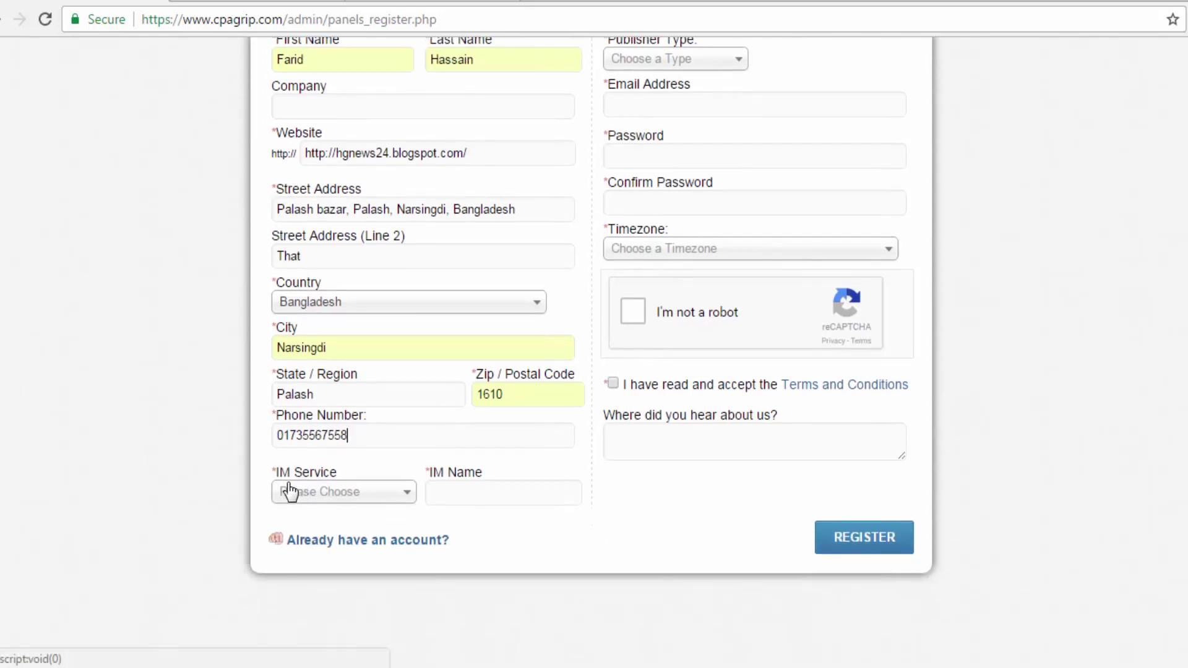
click(407, 503)
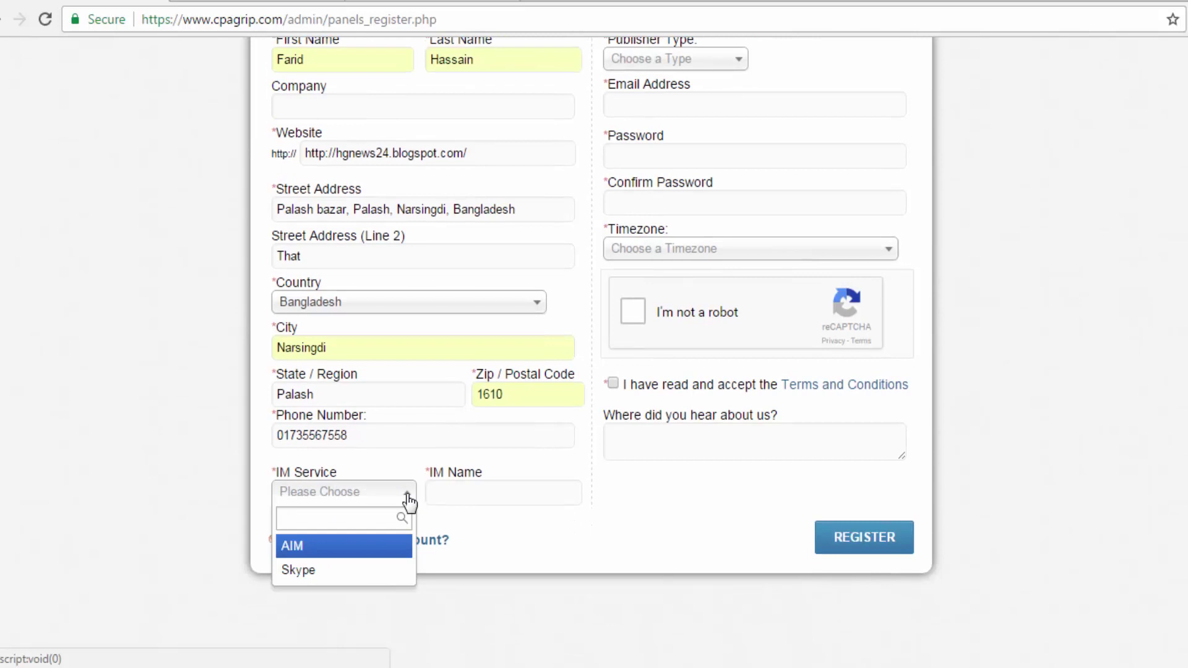
click(313, 571)
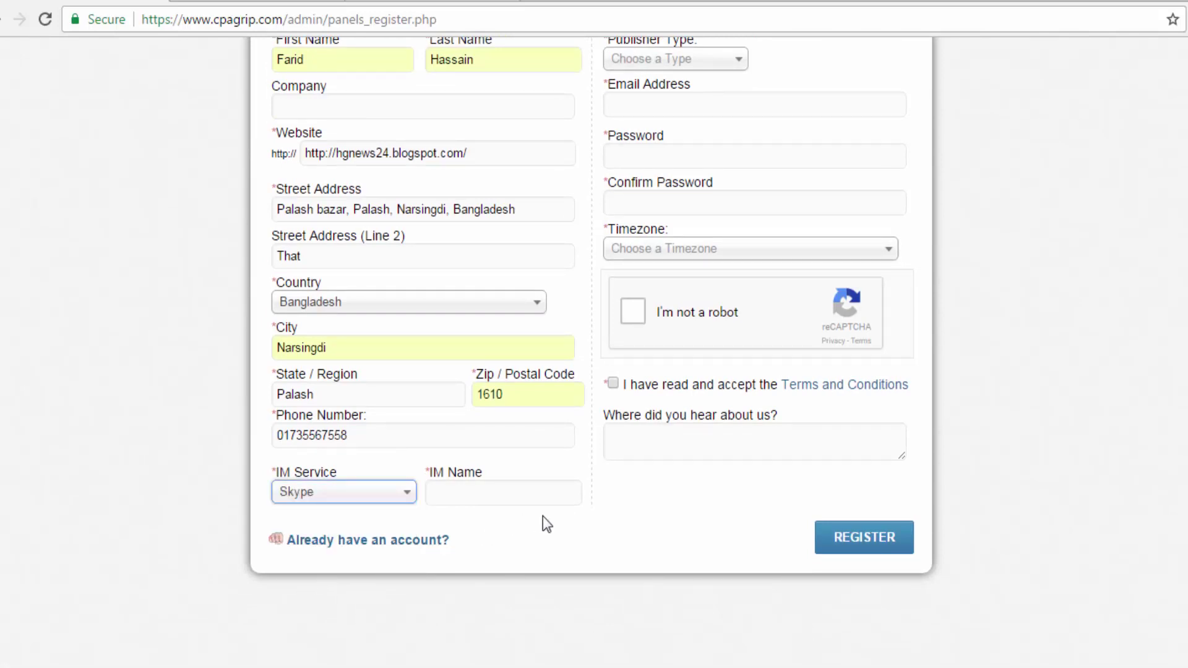
click(445, 493)
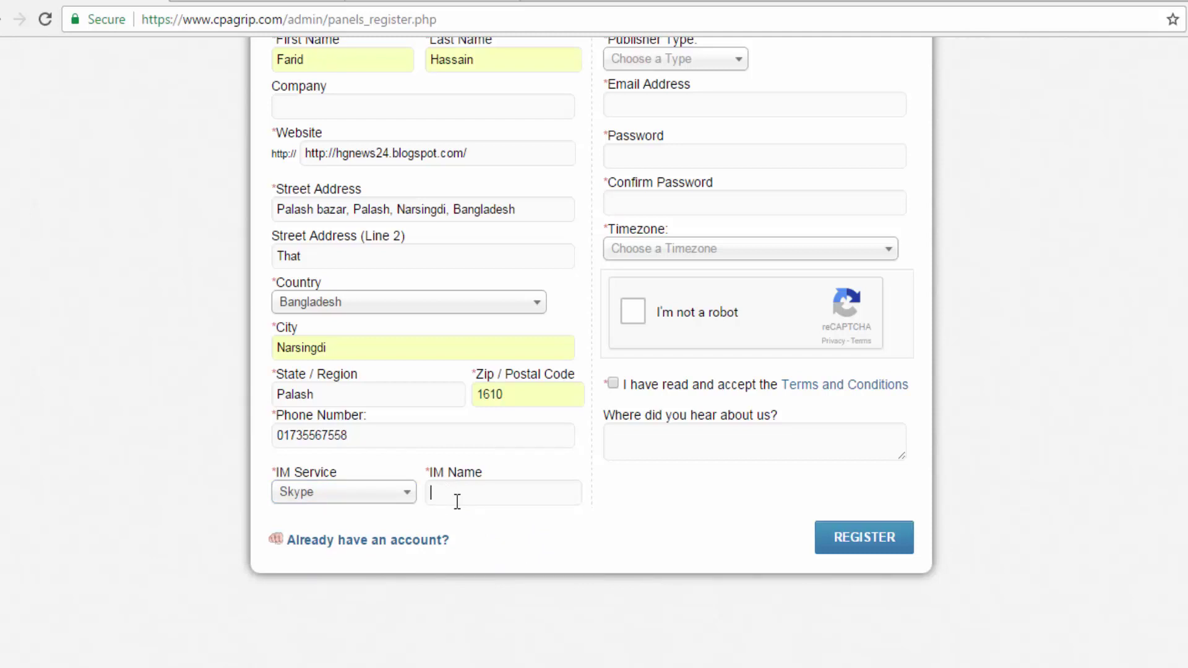
scroll(574, 518, up, 2)
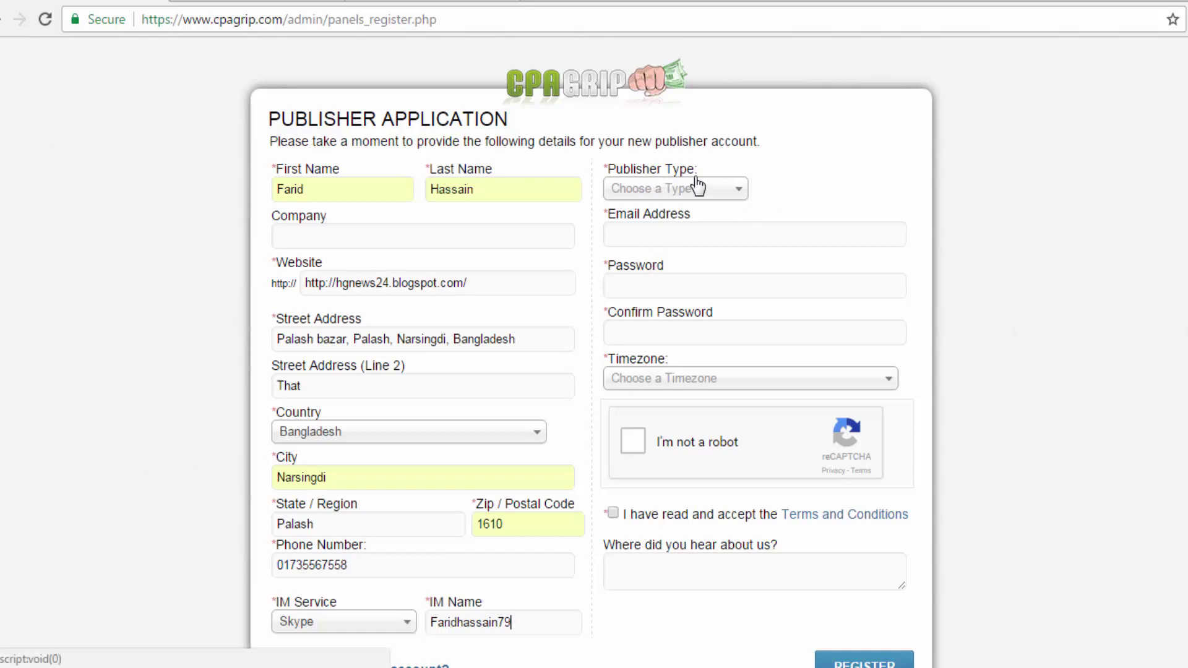
click(740, 194)
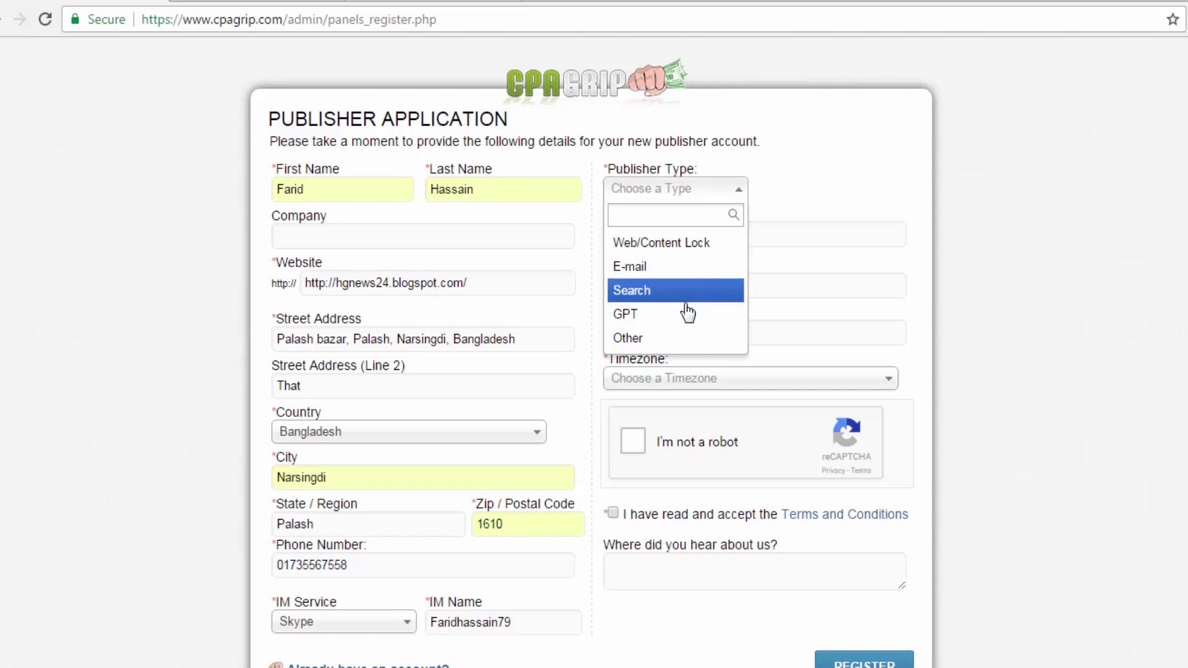
Choose E-mail as the Publisher Type.
click(686, 276)
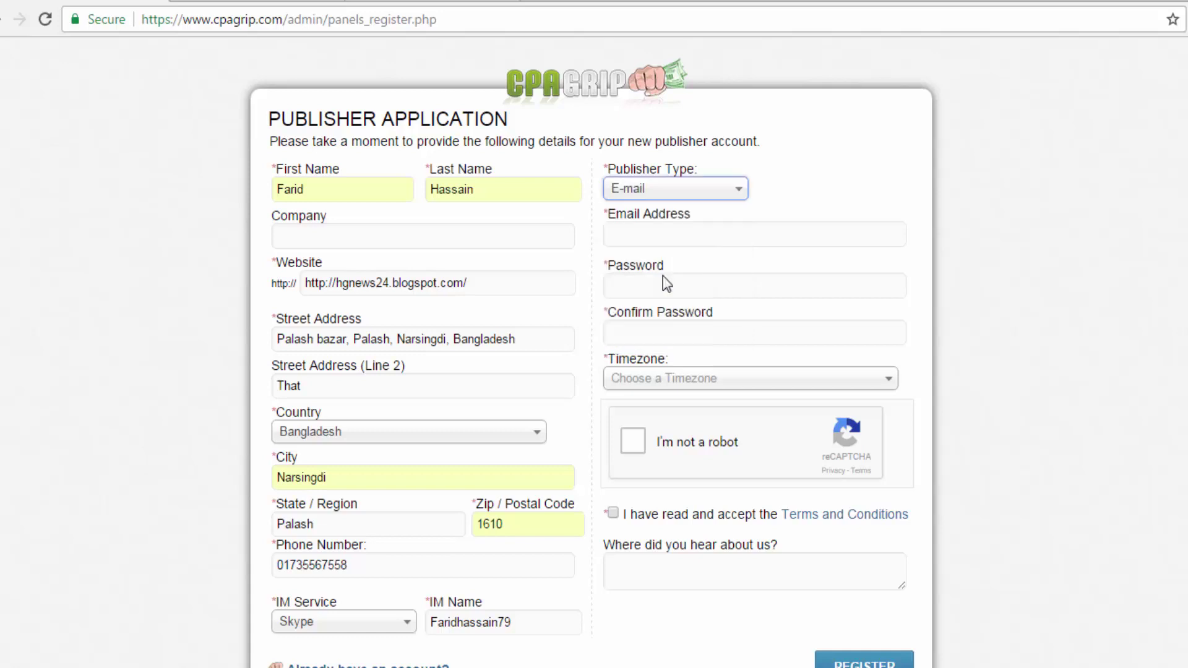
click(644, 235)
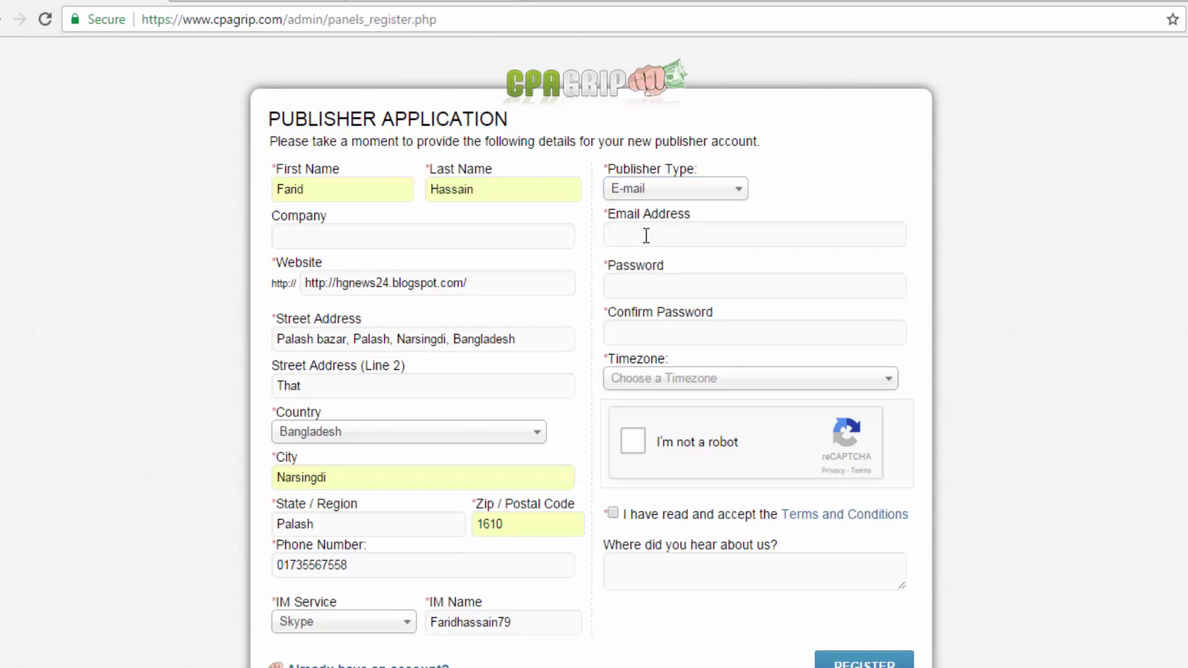
Fill the Email Address from the autofill suggestion and enter the account password twice.
text(far)
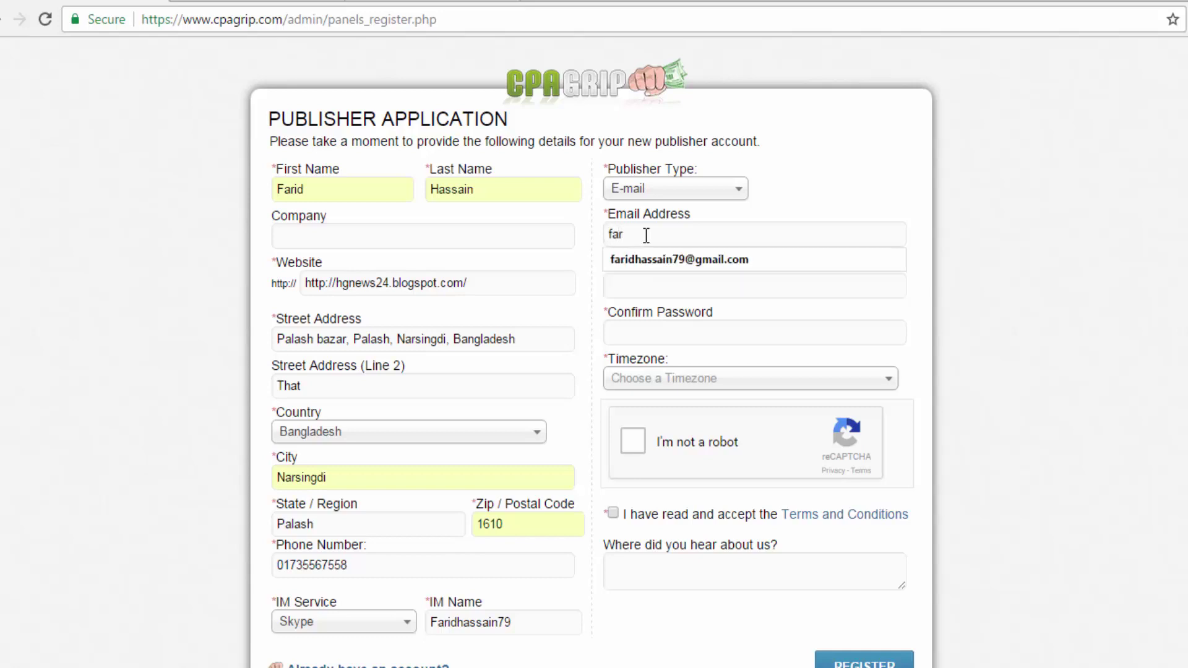
click(645, 260)
click(630, 283)
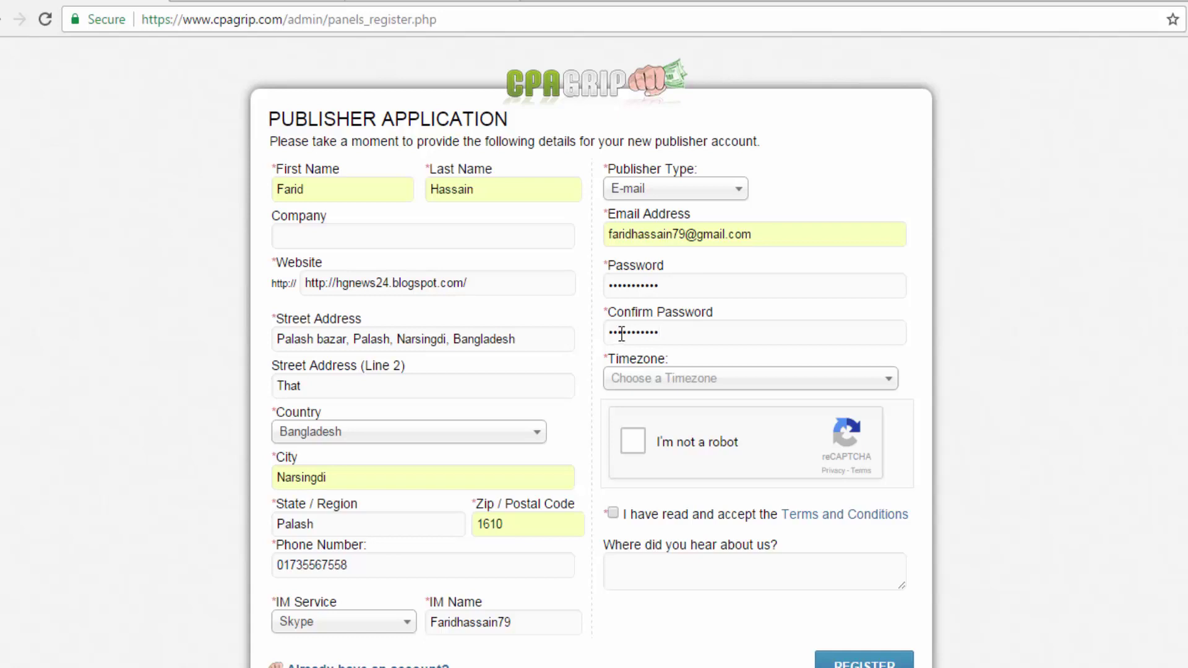
Set the timezone to (GMT +6:00) Almaty, Dhaka, Colombo.
click(892, 381)
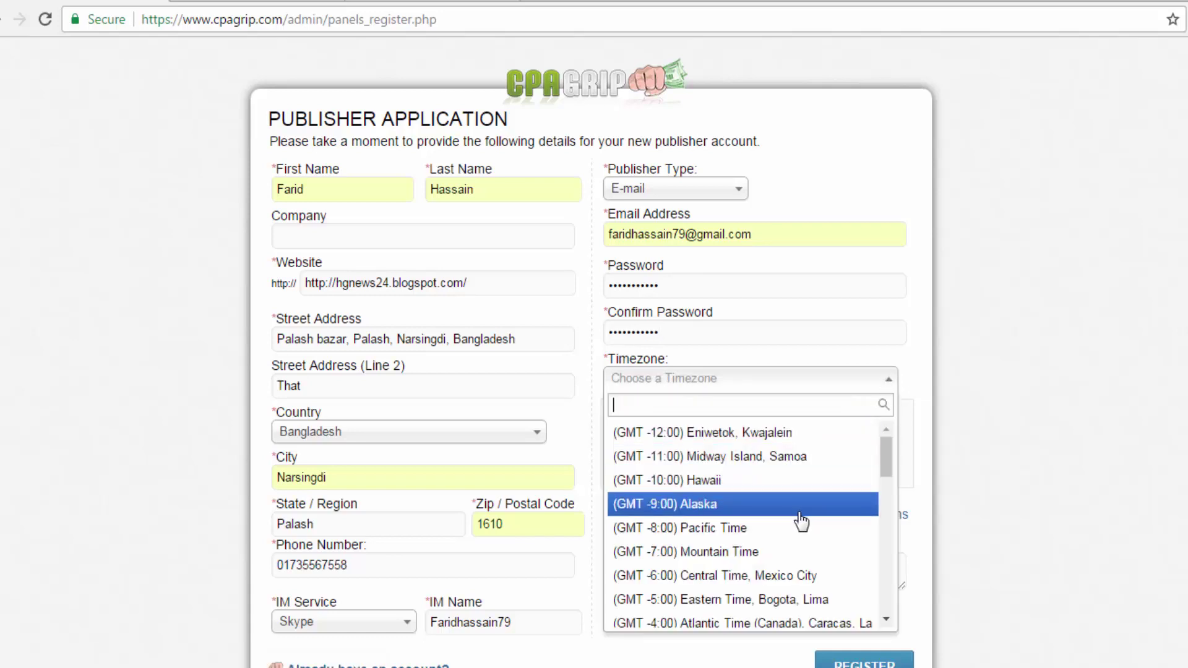
scroll(801, 522, down, 3)
scroll(802, 522, up, 3)
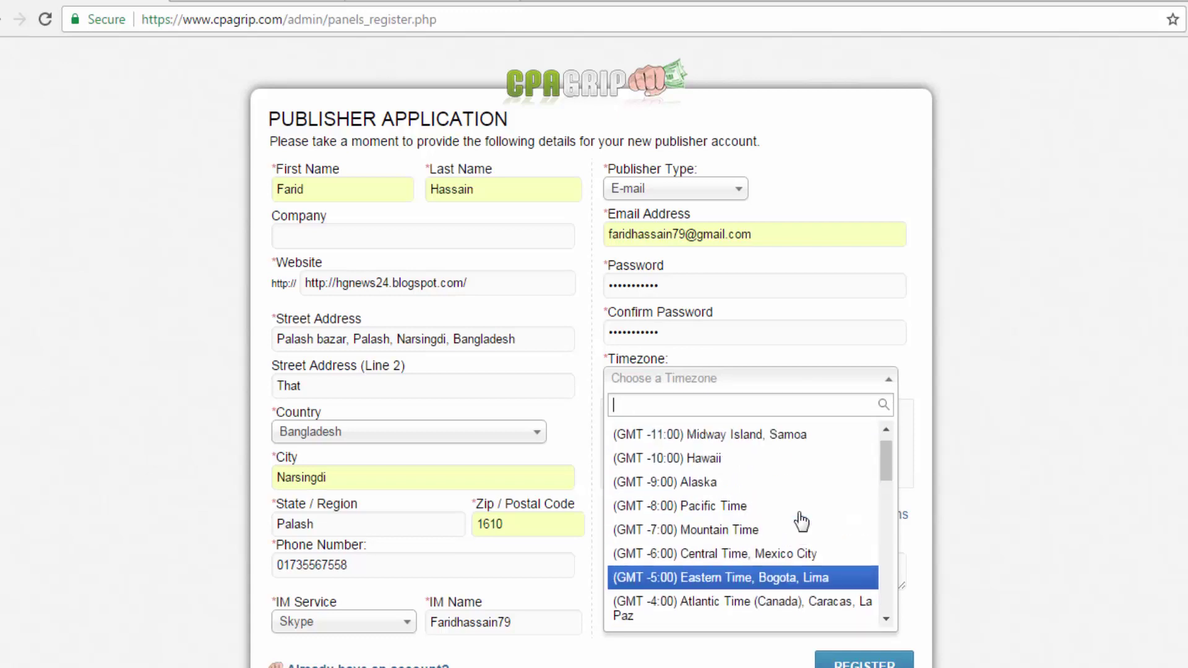
scroll(801, 521, down, 20)
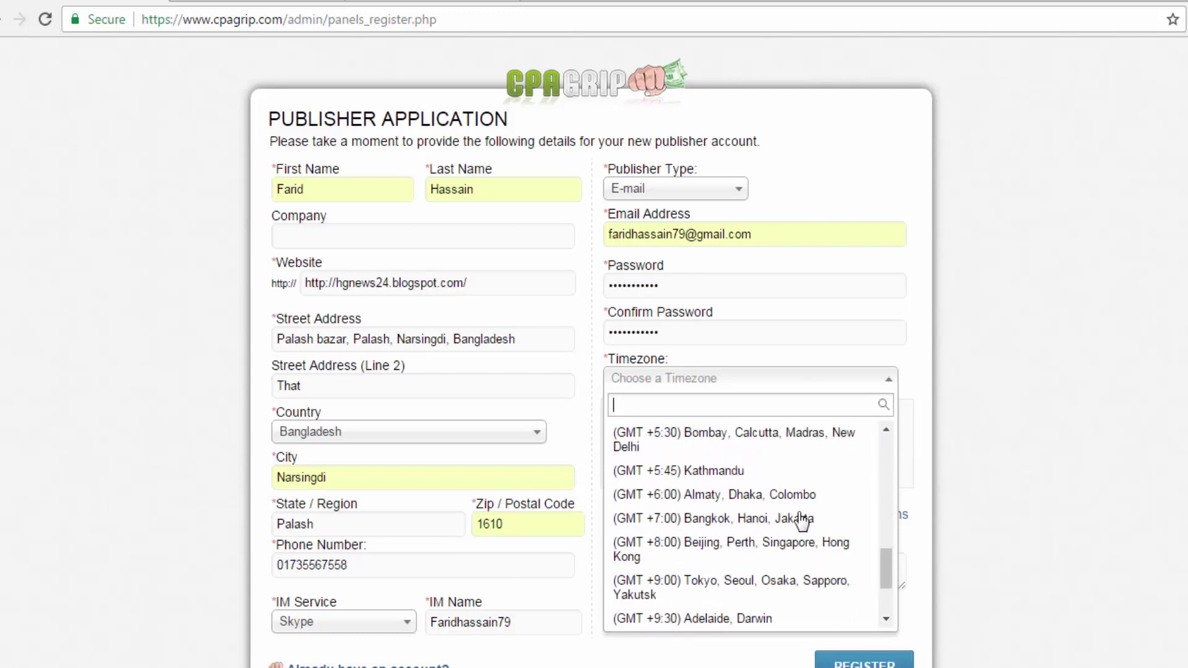
scroll(801, 521, down, 2)
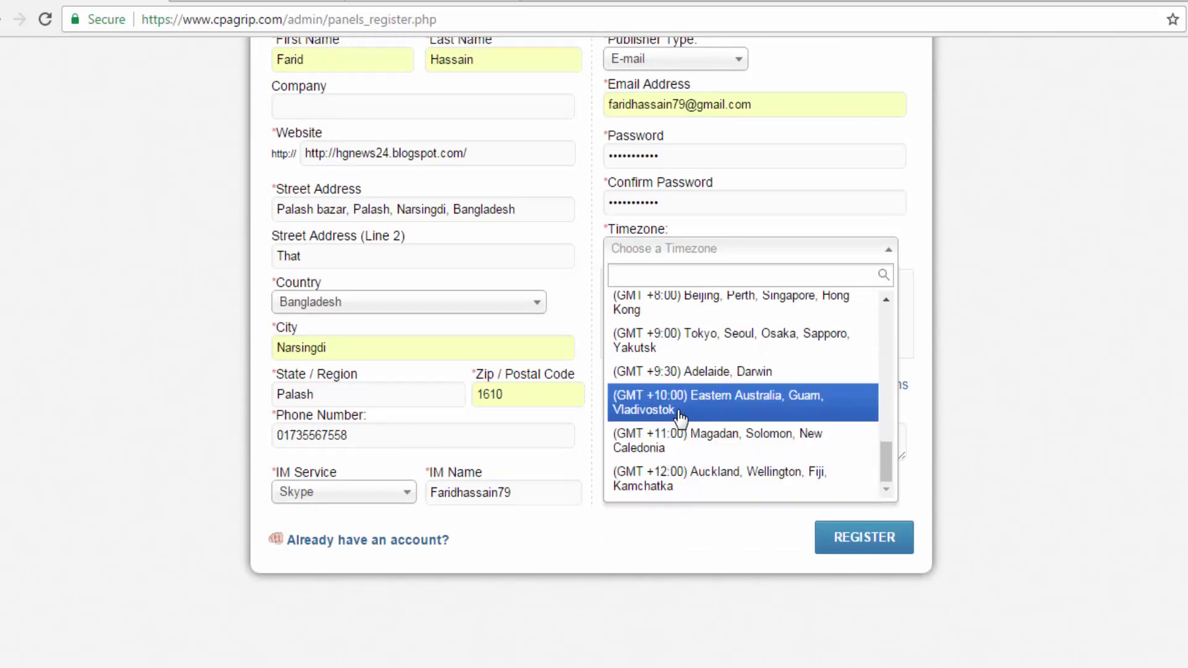
scroll(684, 410, up, 2)
scroll(687, 427, up, 1)
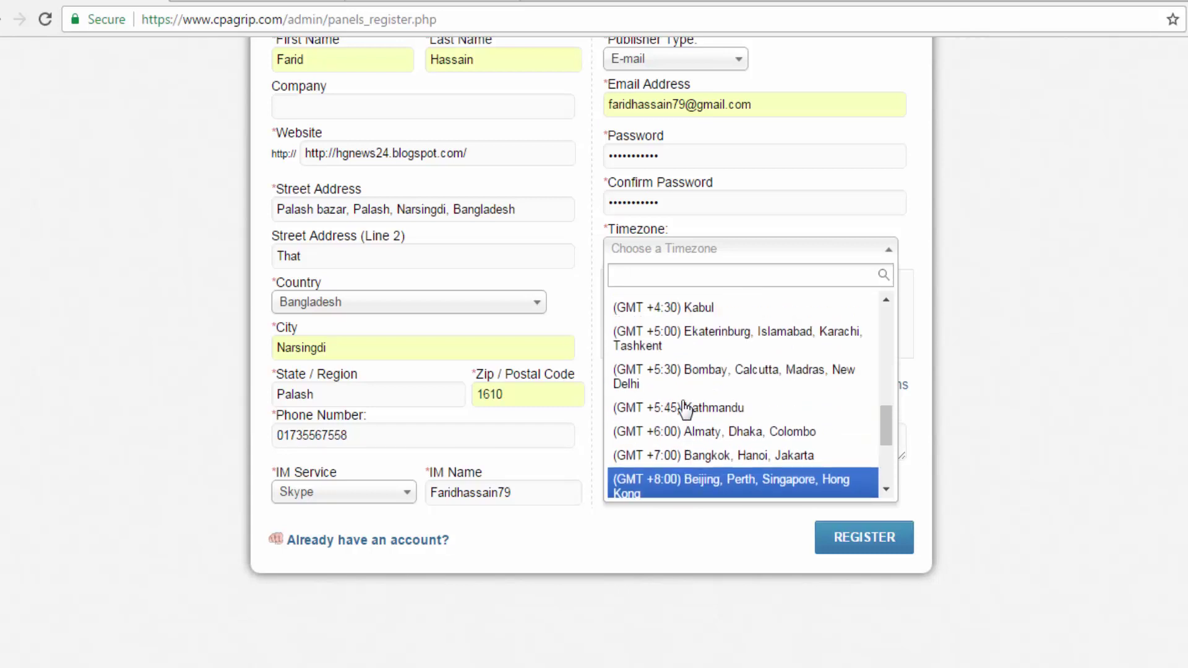
click(695, 440)
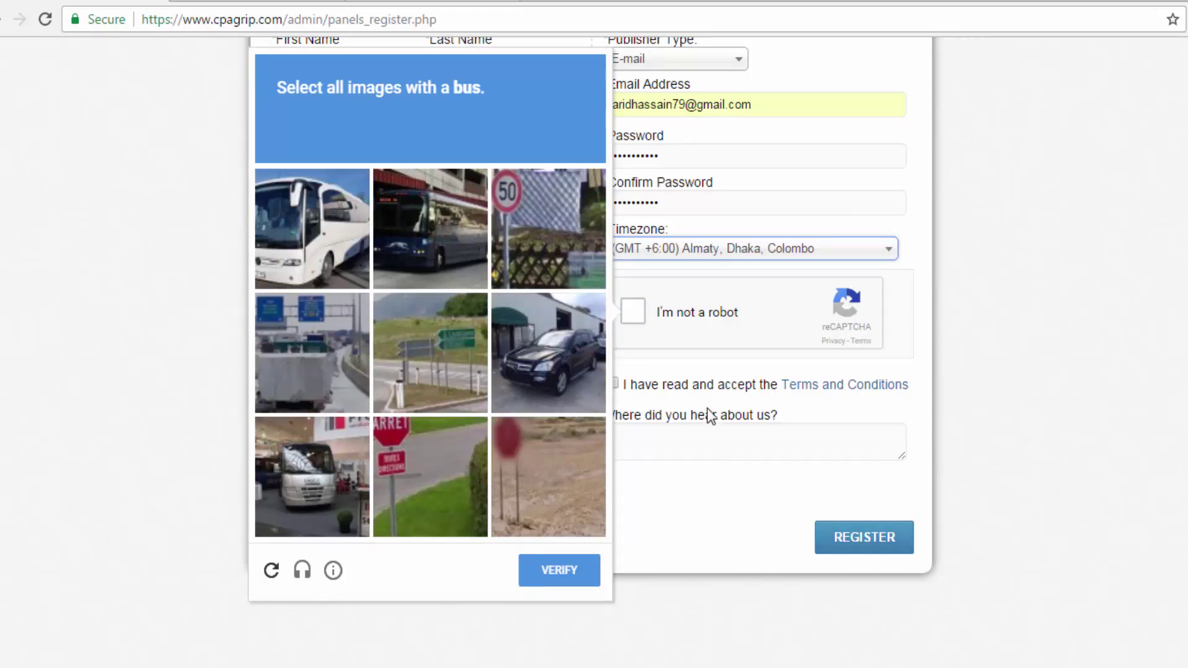
Pass the reCAPTCHA by selecting the three bus images, then accept the Terms and Conditions.
click(309, 480)
click(297, 229)
click(392, 232)
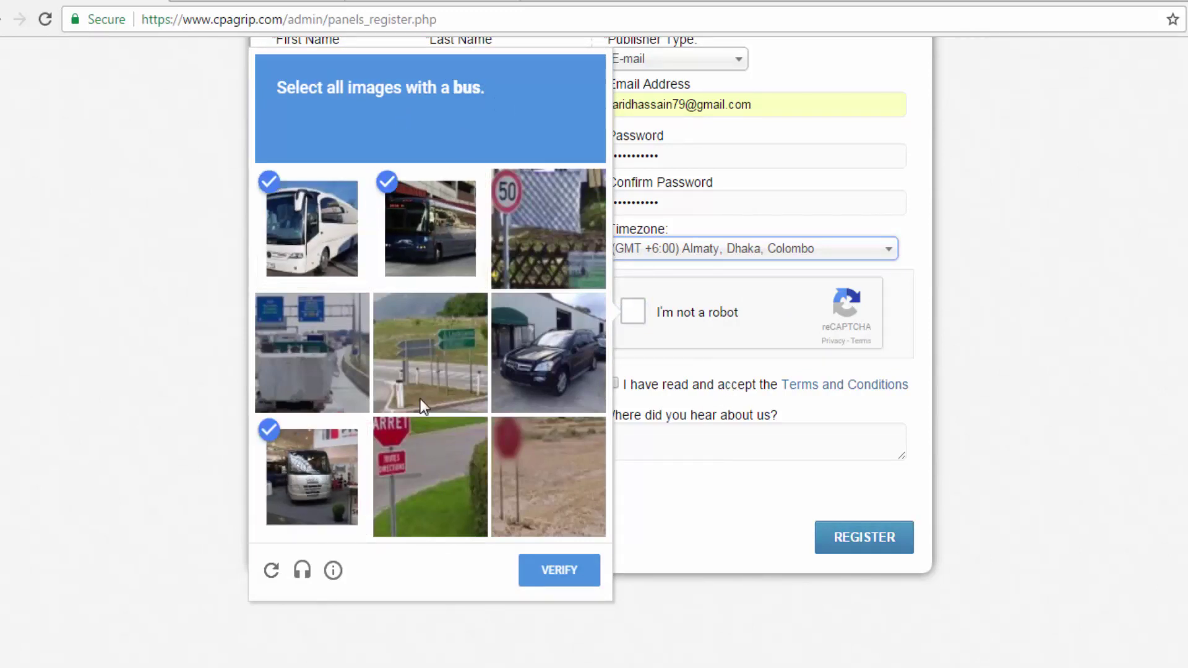
click(567, 578)
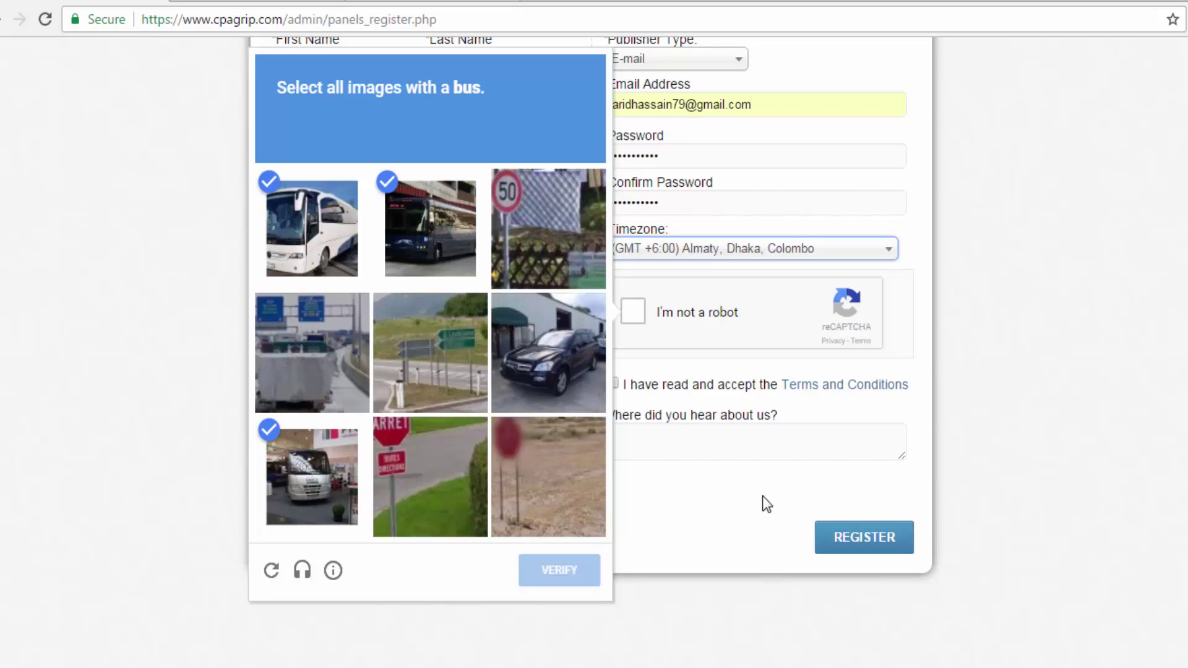
click(613, 384)
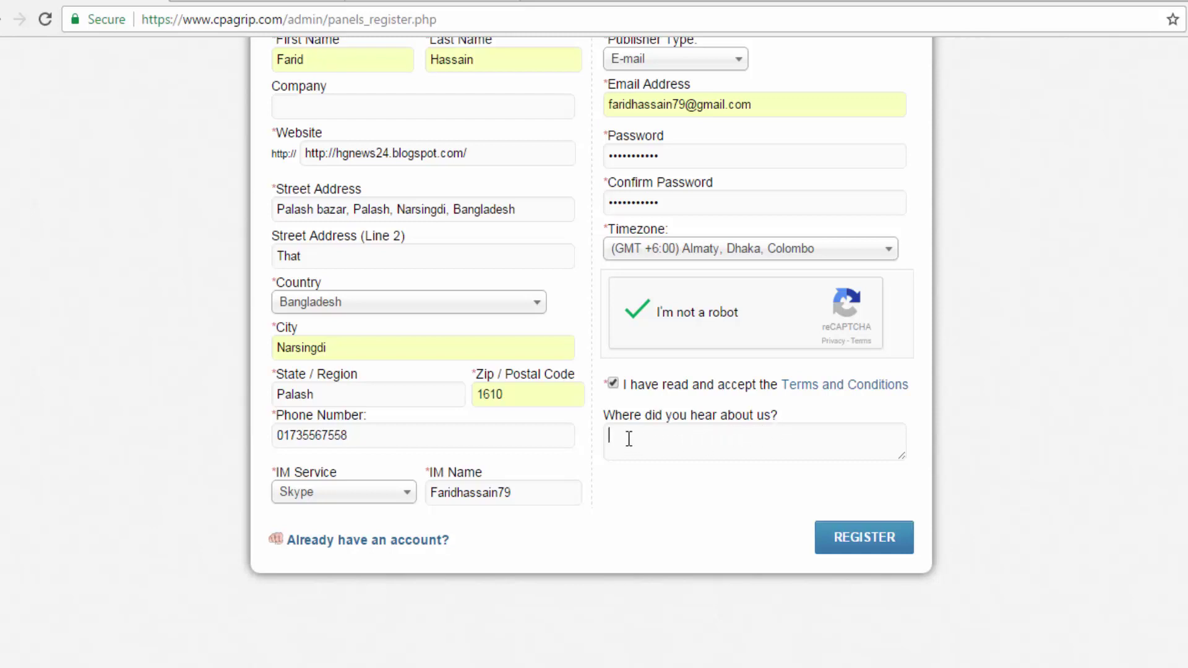
Answer 'Google' for where you heard about CPAGrip and submit the registration.
text(Google)
click(850, 540)
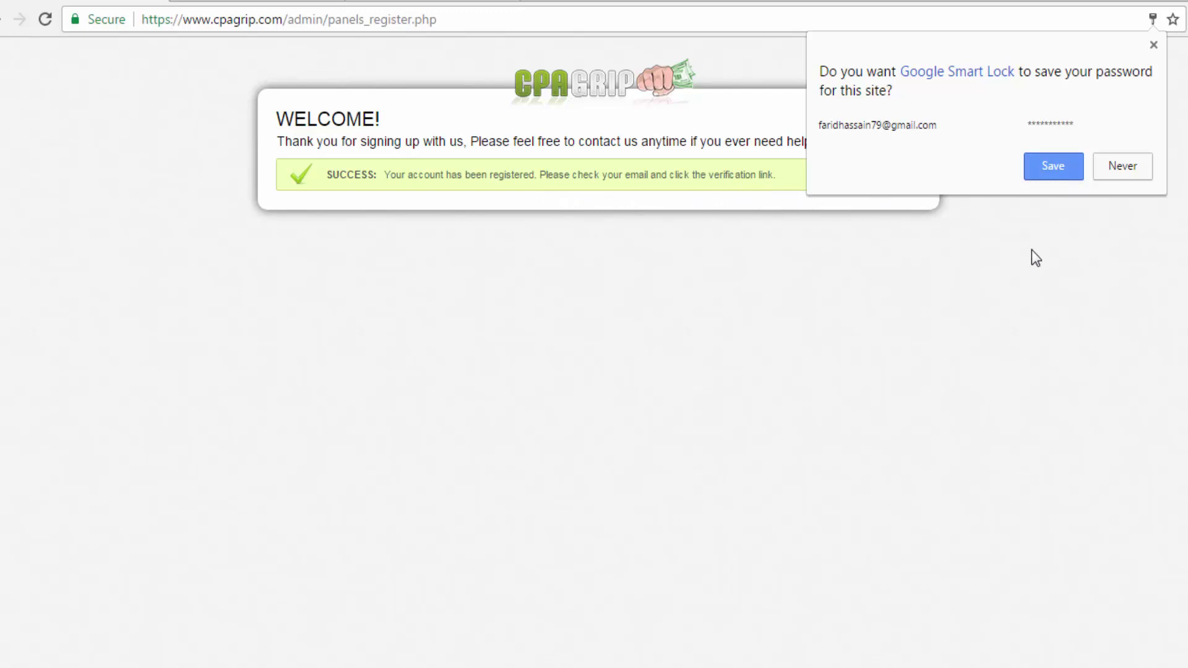
Save the CPAGrip password in the browser and switch to the Gmail tab.
click(1051, 166)
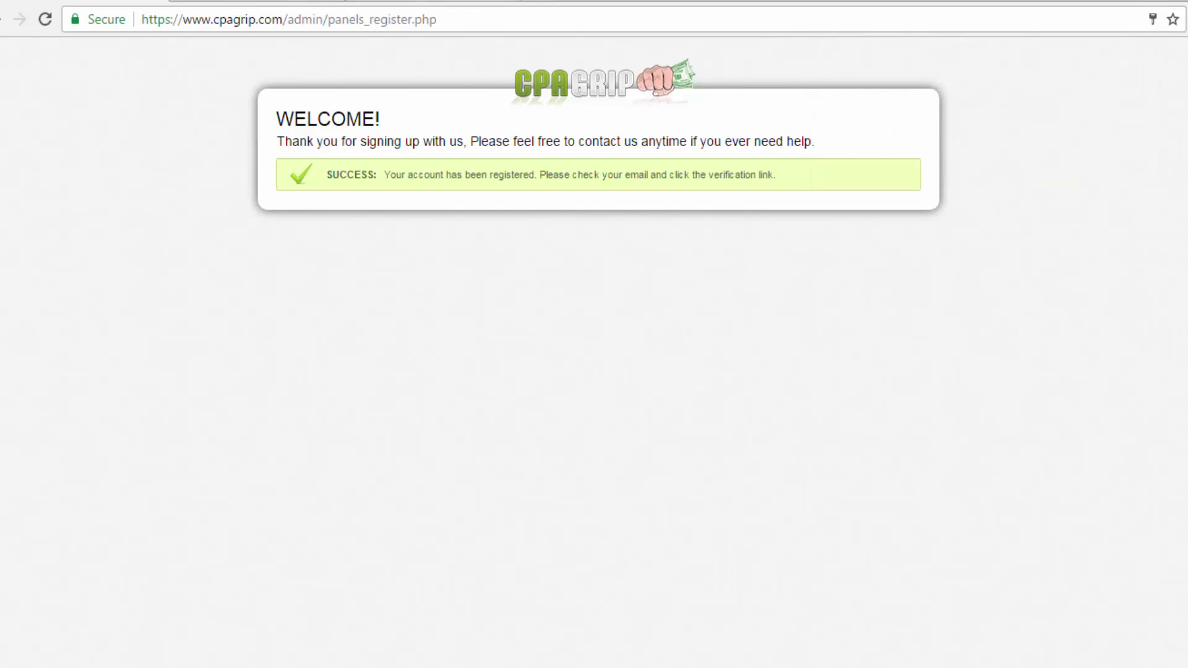
click(497, 3)
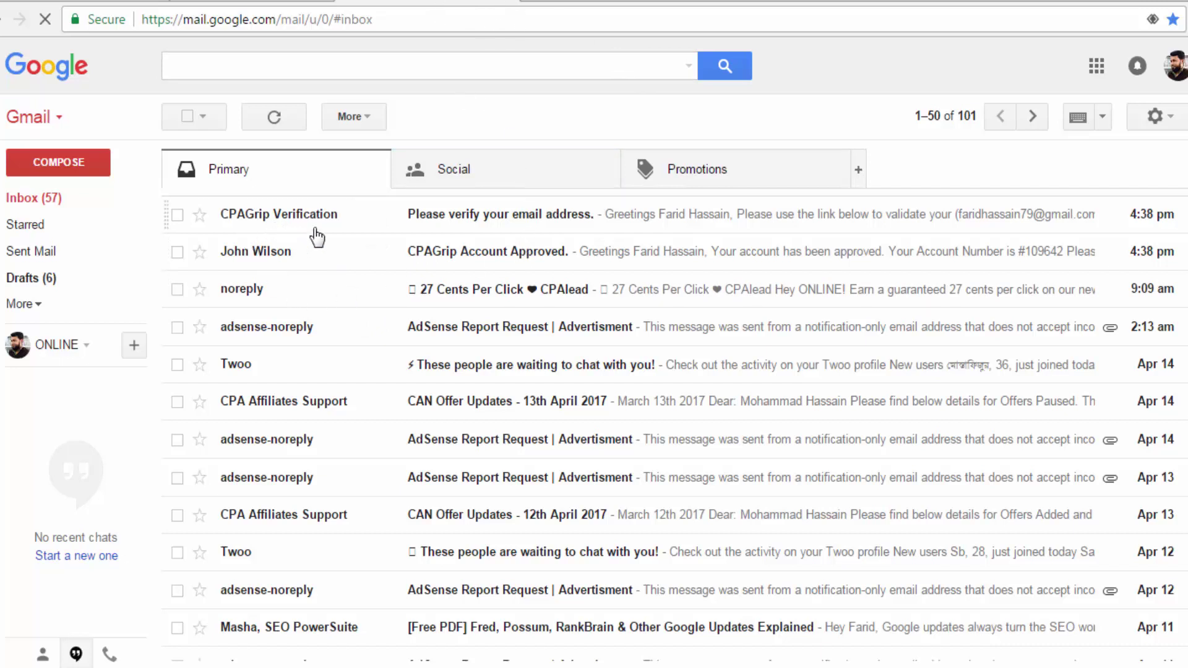
Open the CPAGrip Verification email and follow its validation link.
click(552, 226)
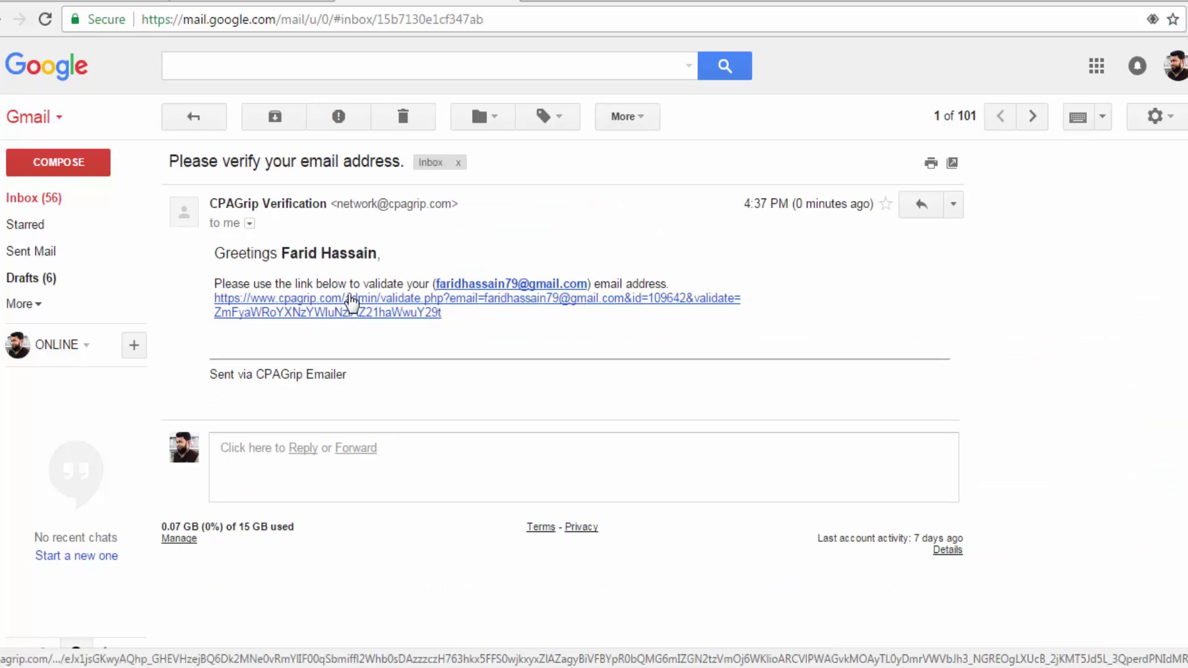
click(312, 309)
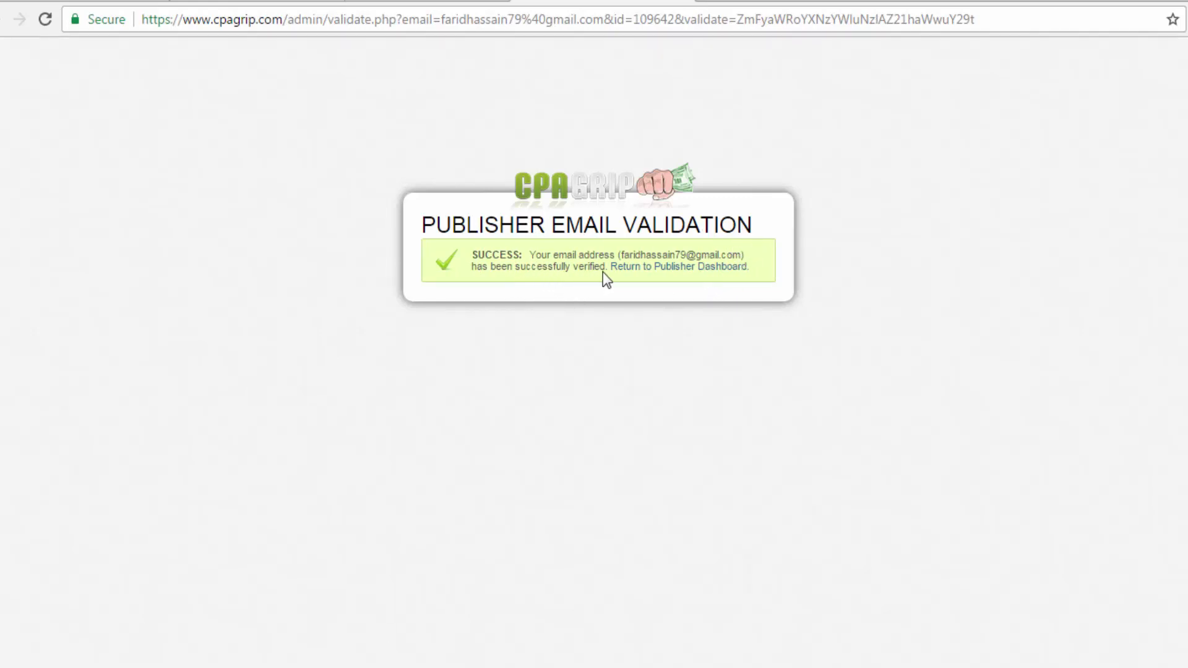
Return from the validation page to the CPAGrip Publisher Dashboard.
click(731, 267)
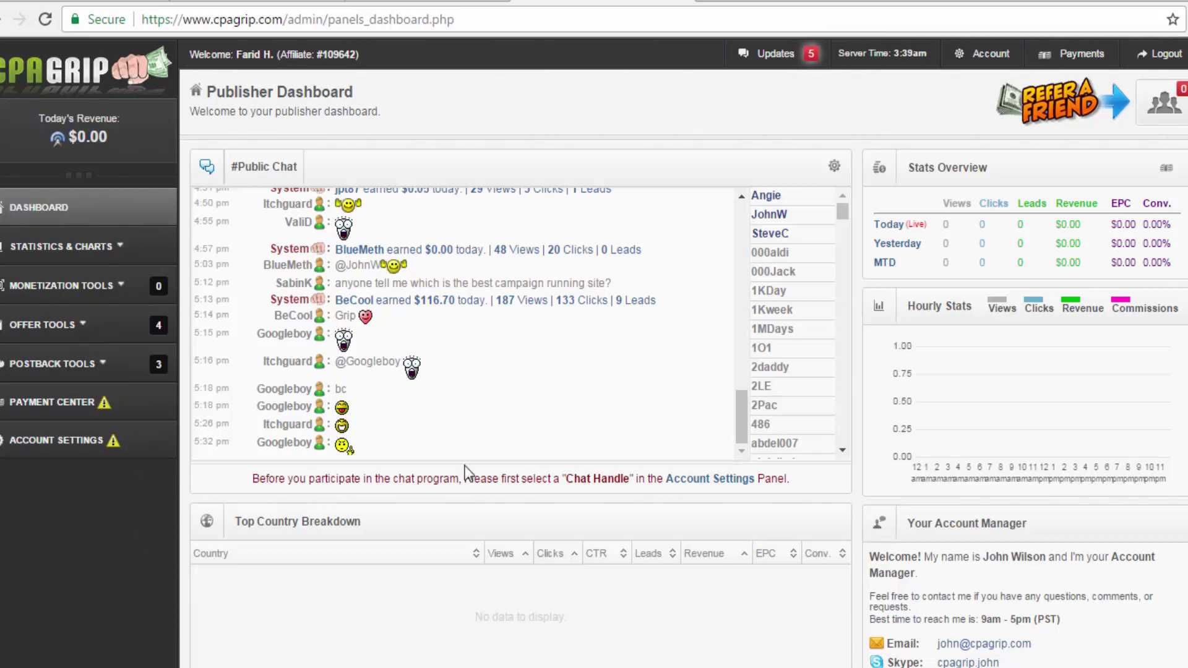
scroll(471, 477, down, 3)
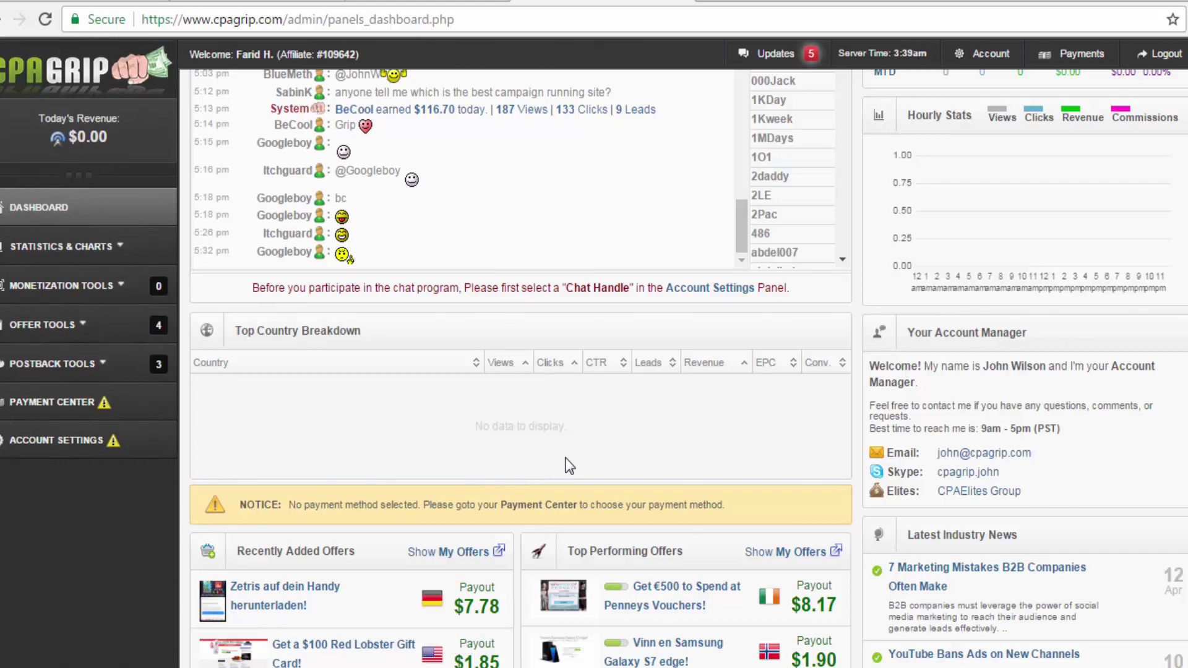
scroll(570, 465, down, 4)
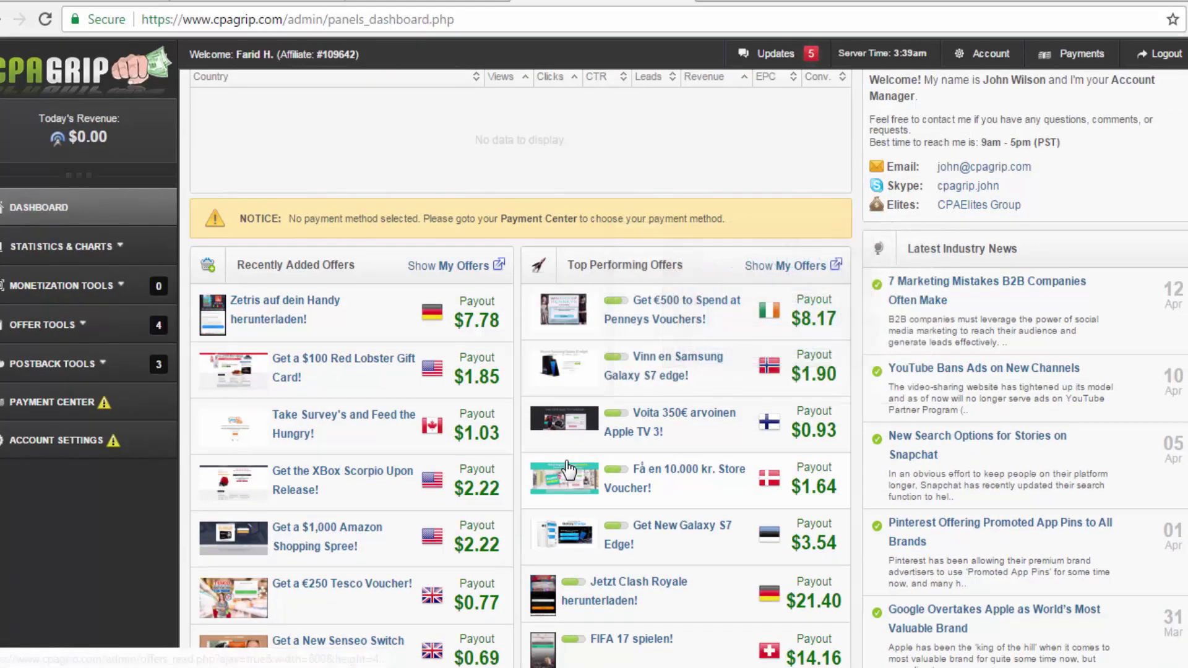
scroll(481, 486, down, 6)
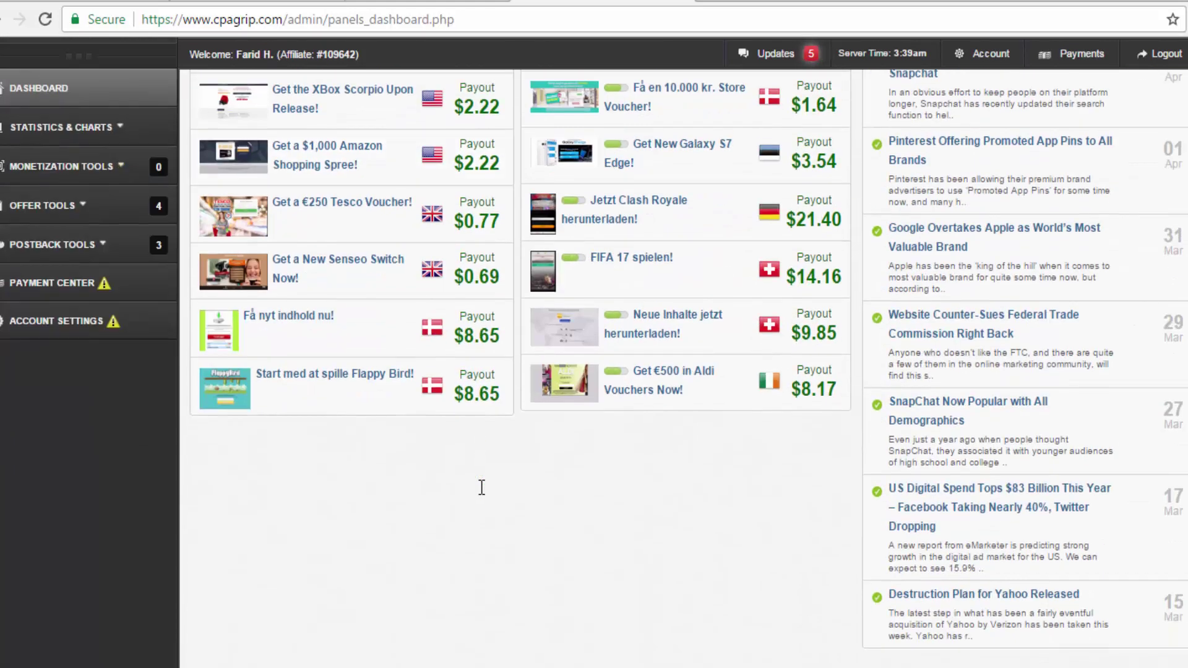
scroll(481, 485, up, 6)
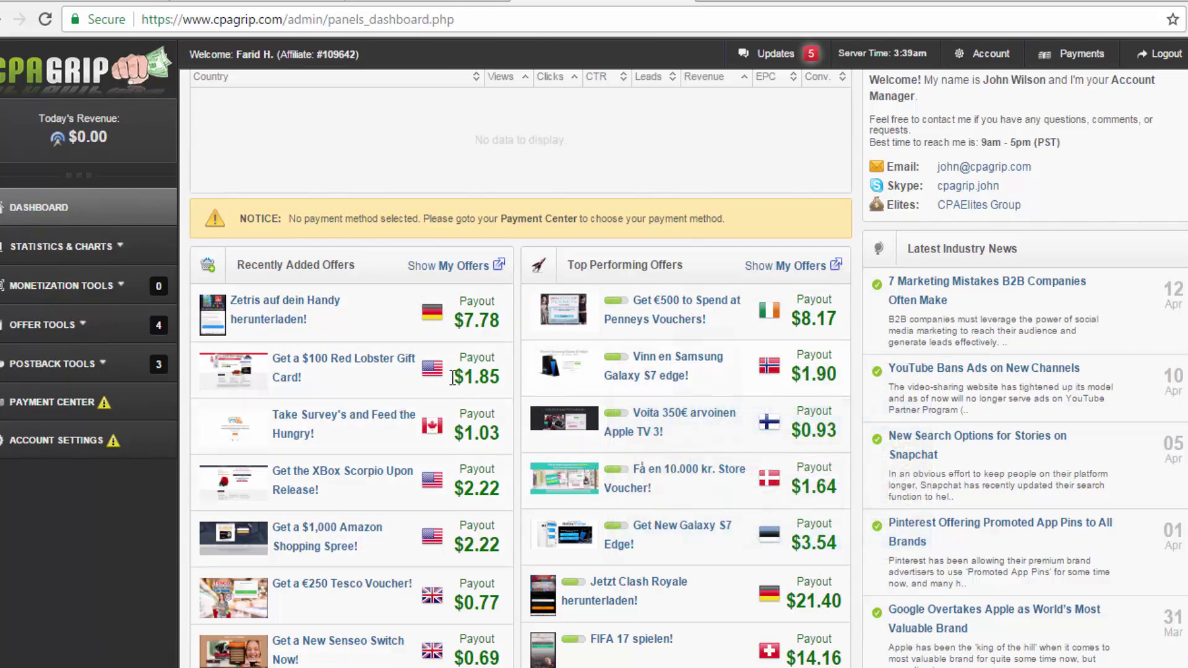
scroll(435, 500, down, 4)
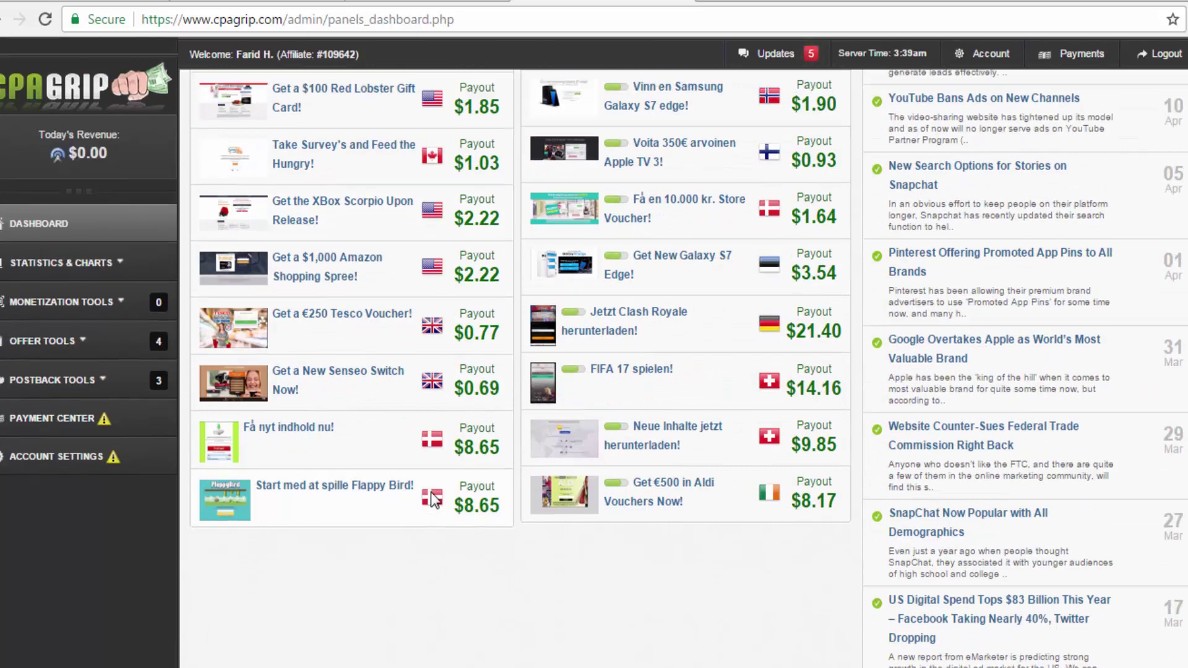
scroll(433, 495, up, 9)
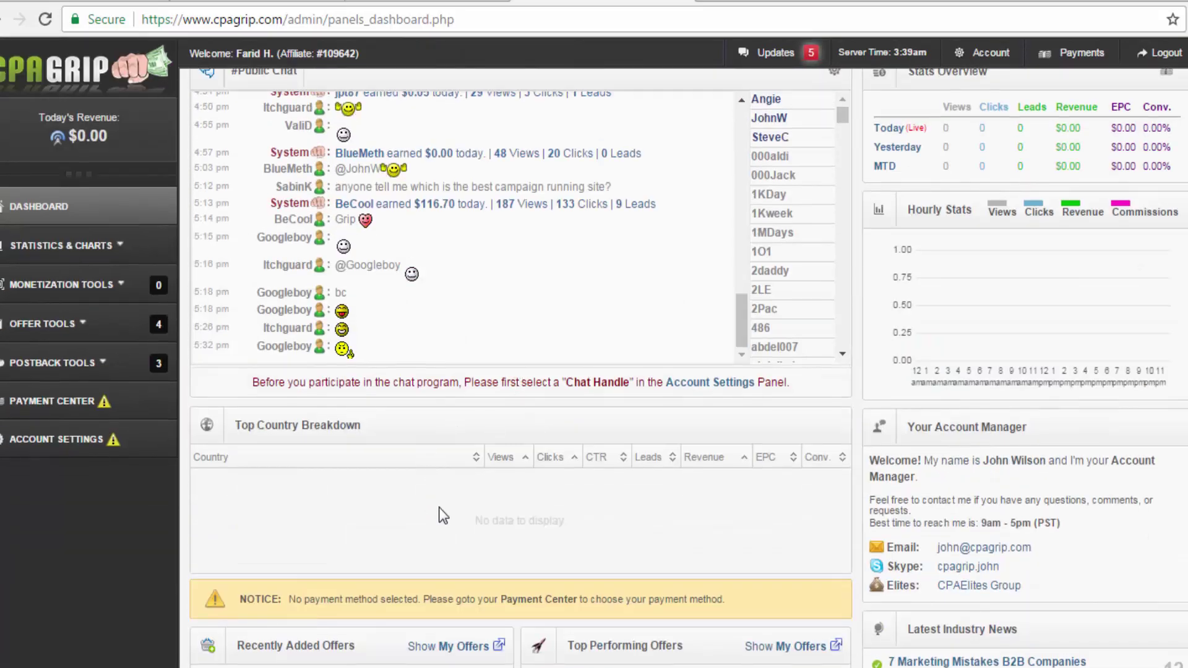